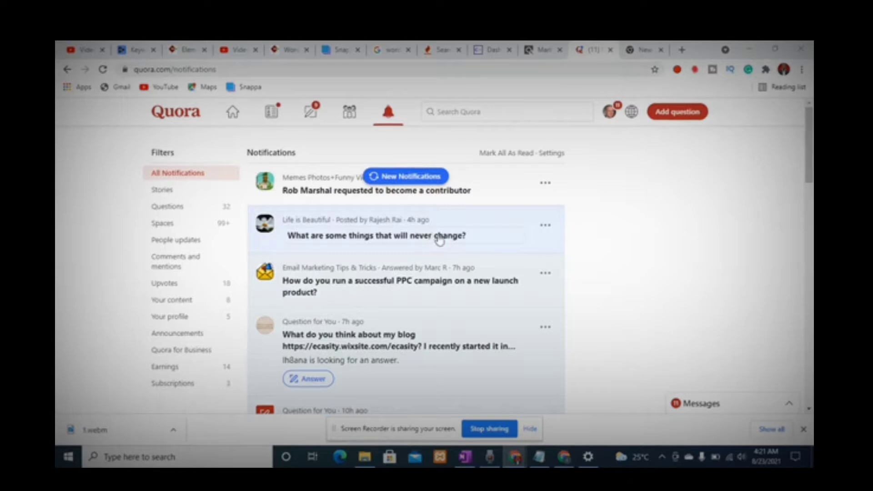
- Switch to the ClickBank account dashboard and view its sales overview
{"action": "left_click", "coordinate": [501, 51]}
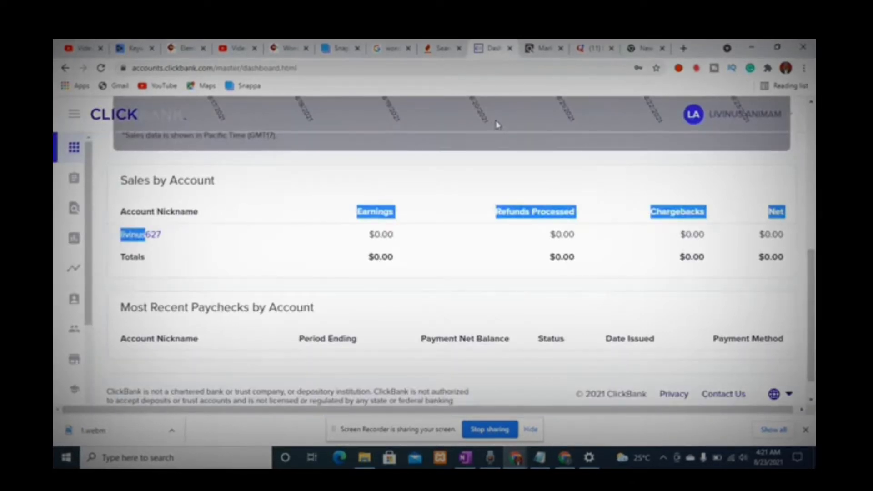
{"action": "scroll", "coordinate": [299, 265], "scroll_direction": "up", "scroll_amount": 5}
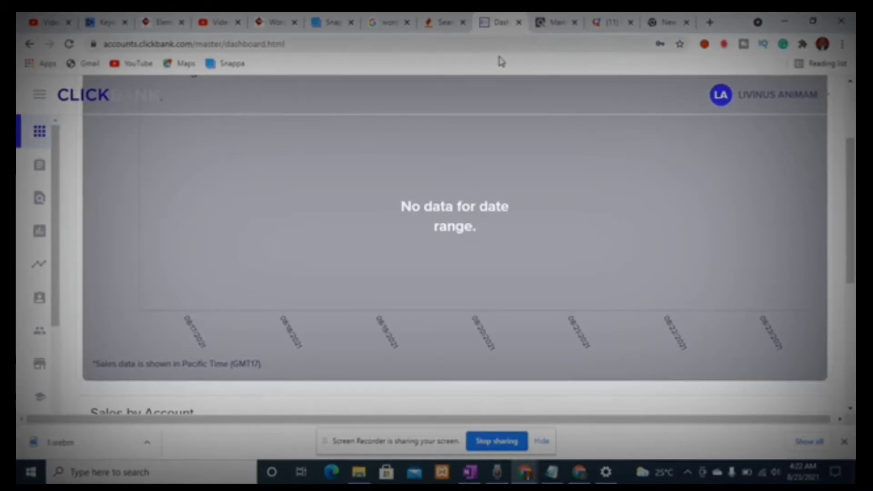
- Open the ClickBank affiliate marketplace and look through its list of product categories
{"action": "left_click", "coordinate": [555, 23]}
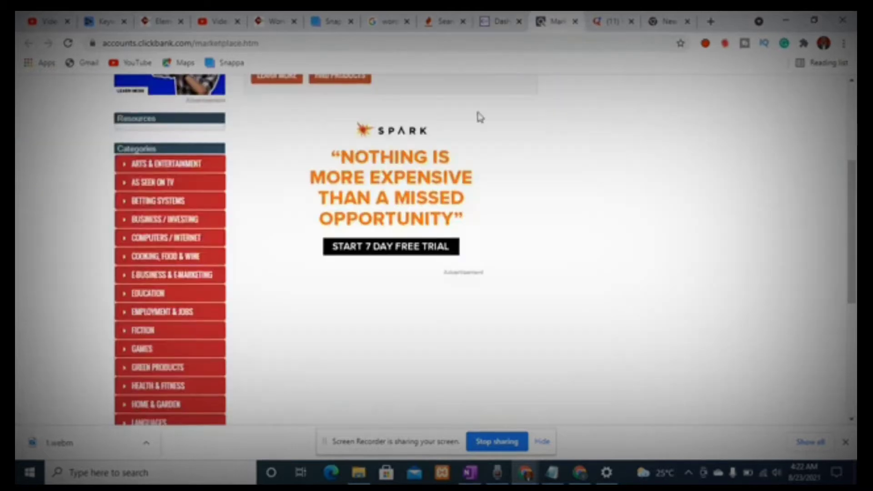
{"action": "scroll", "coordinate": [477, 185], "scroll_direction": "up", "scroll_amount": 4}
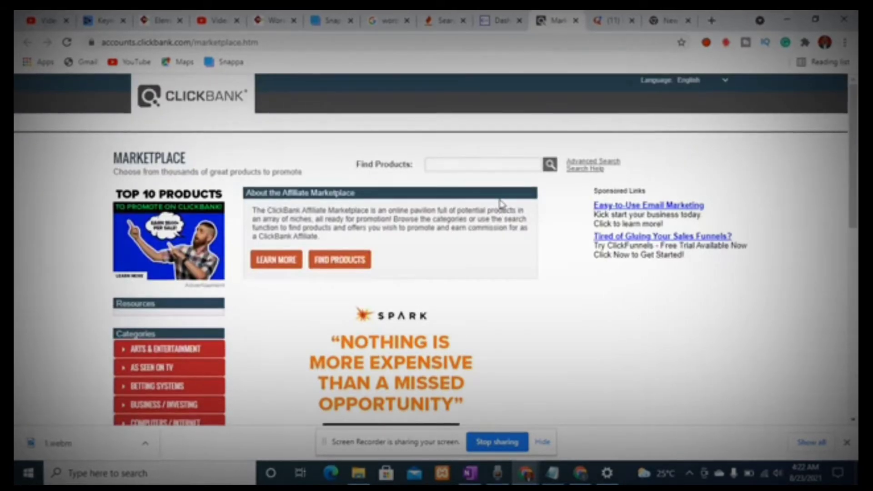
{"action": "scroll", "coordinate": [500, 203], "scroll_direction": "down", "scroll_amount": 1}
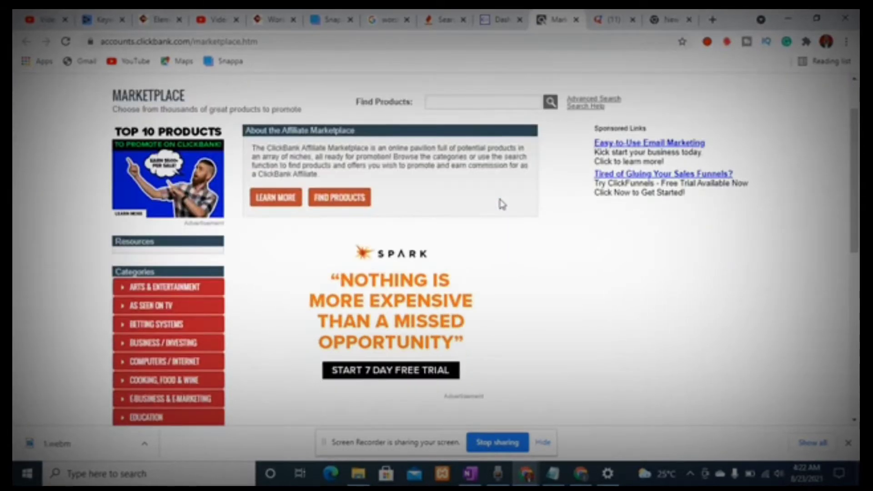
{"action": "scroll", "coordinate": [215, 292], "scroll_direction": "down", "scroll_amount": 4}
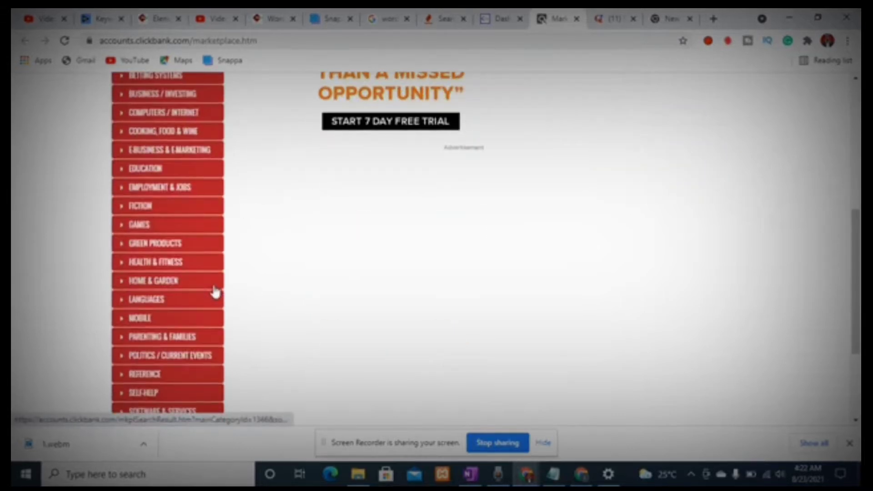
{"action": "scroll", "coordinate": [403, 279], "scroll_direction": "down", "scroll_amount": 2}
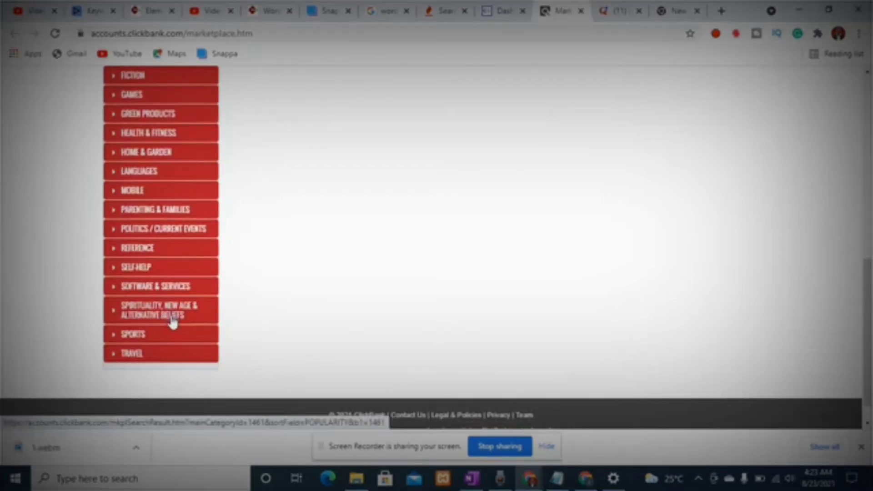
{"action": "scroll", "coordinate": [185, 257], "scroll_direction": "up", "scroll_amount": 1}
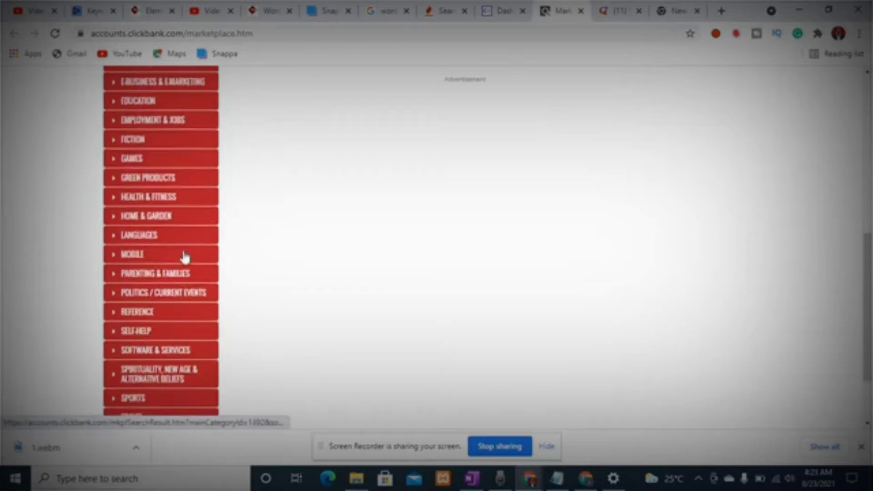
{"action": "scroll", "coordinate": [185, 257], "scroll_direction": "up", "scroll_amount": 6}
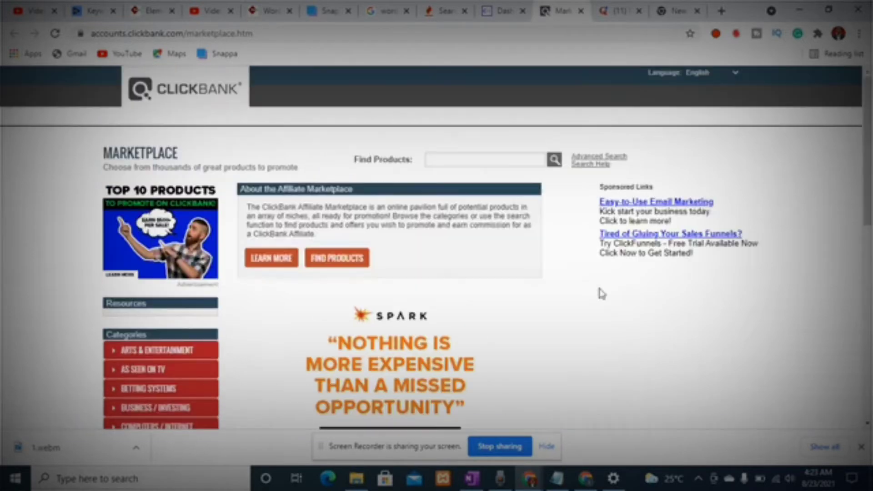
- Open the Spirituality, New Age & Alternative Beliefs category in the marketplace
{"action": "scroll", "coordinate": [439, 264], "scroll_direction": "down", "scroll_amount": 2}
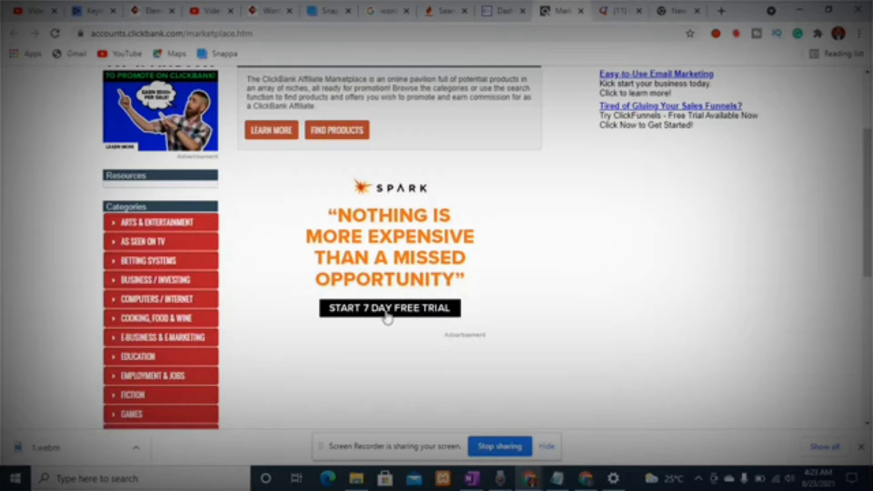
{"action": "scroll", "coordinate": [196, 366], "scroll_direction": "down", "scroll_amount": 5}
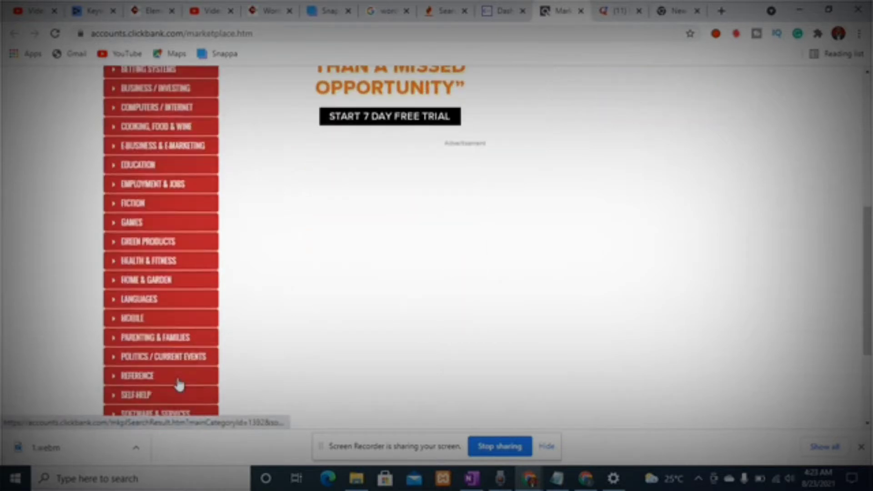
{"action": "scroll", "coordinate": [180, 384], "scroll_direction": "down", "scroll_amount": 1}
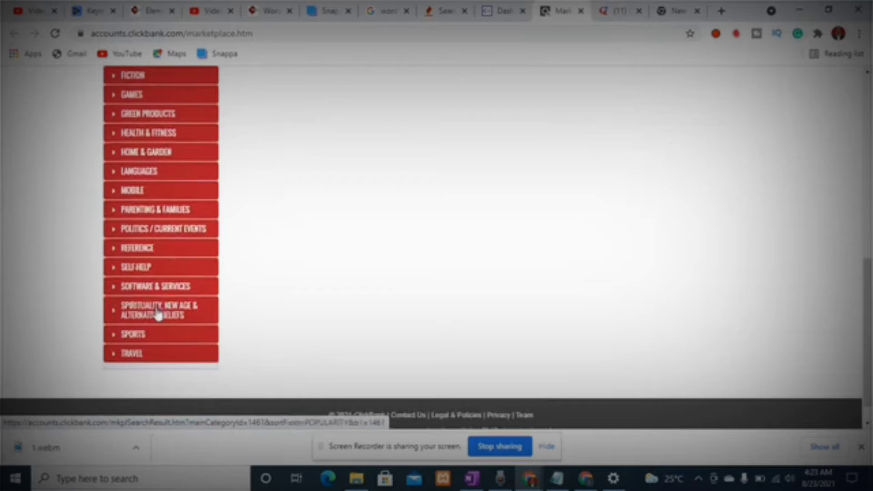
{"action": "left_click", "coordinate": [123, 313]}
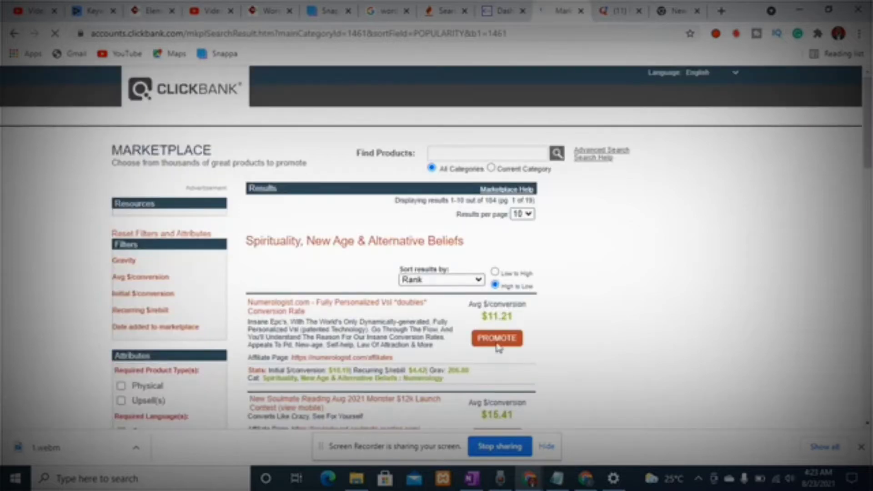
- Examine the listed spirituality offers and compare their average earnings per conversion
{"action": "scroll", "coordinate": [499, 348], "scroll_direction": "down", "scroll_amount": 2}
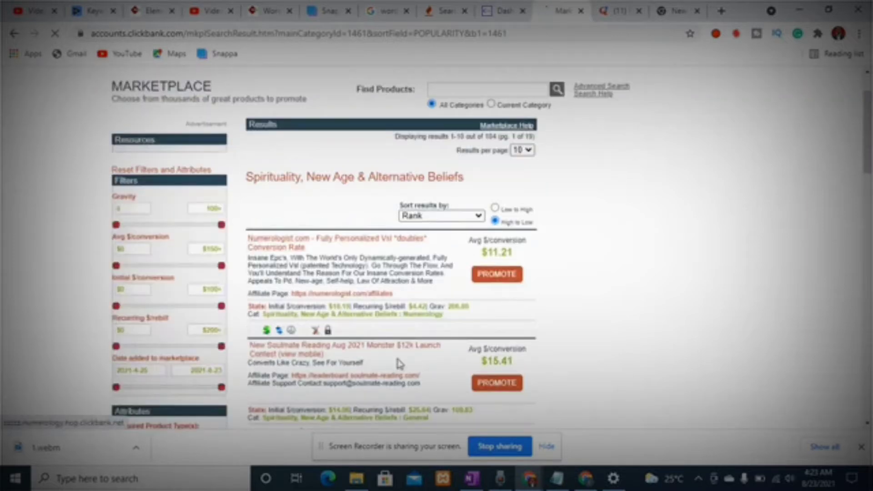
{"action": "scroll", "coordinate": [500, 332], "scroll_direction": "down", "scroll_amount": 3}
{"action": "scroll", "coordinate": [369, 339], "scroll_direction": "down", "scroll_amount": 4}
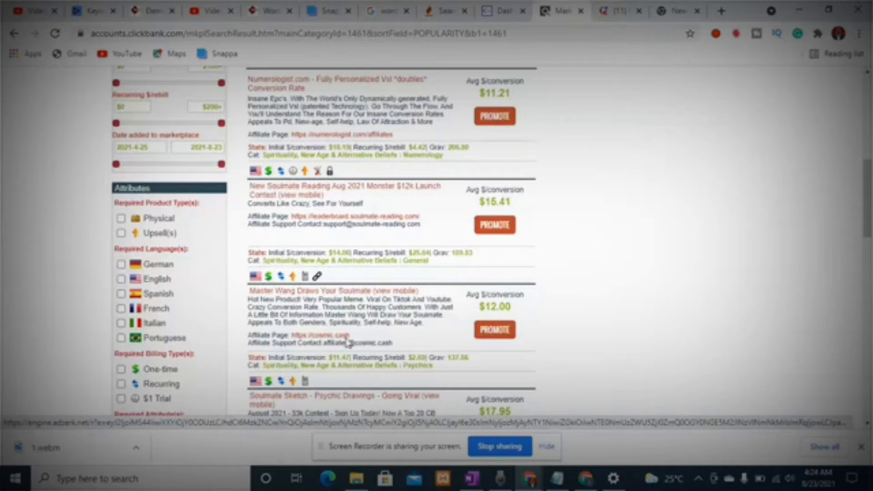
{"action": "scroll", "coordinate": [279, 336], "scroll_direction": "down", "scroll_amount": 3}
{"action": "scroll", "coordinate": [349, 328], "scroll_direction": "up", "scroll_amount": 7}
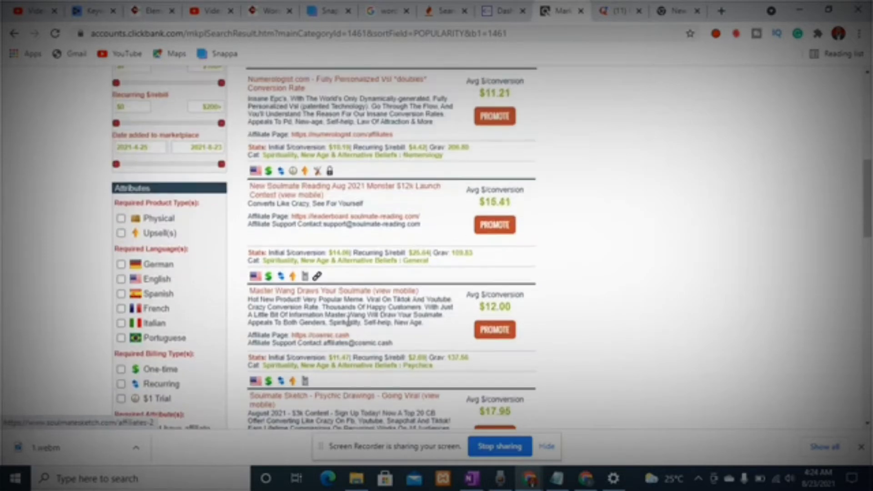
{"action": "scroll", "coordinate": [438, 359], "scroll_direction": "down", "scroll_amount": 1}
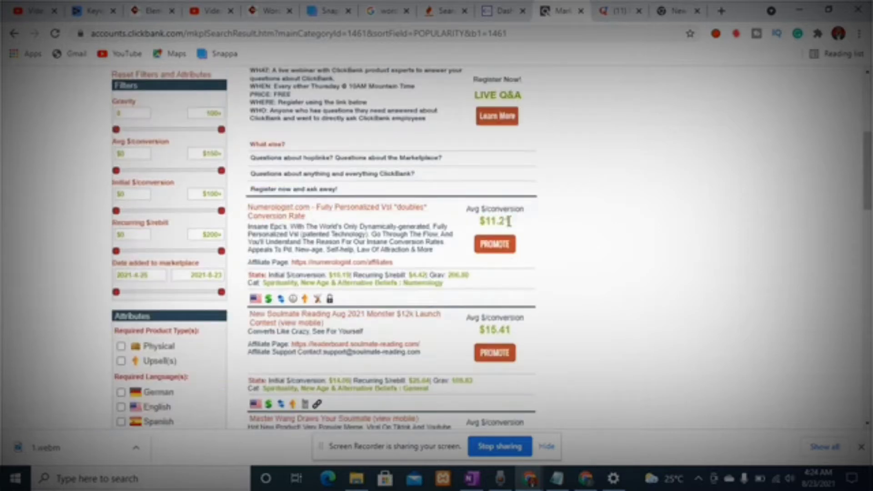
{"action": "scroll", "coordinate": [514, 341], "scroll_direction": "down", "scroll_amount": 1}
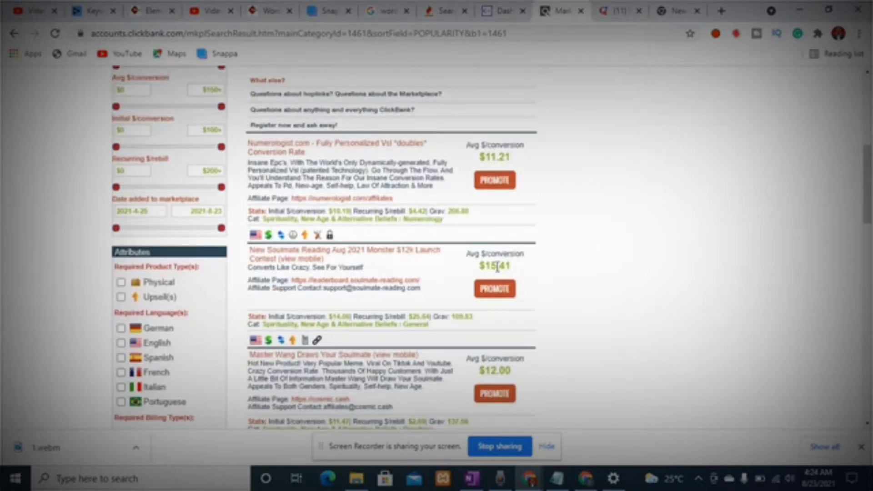
{"action": "left_click_drag", "start_coordinate": [510, 265], "coordinate": [486, 265]}
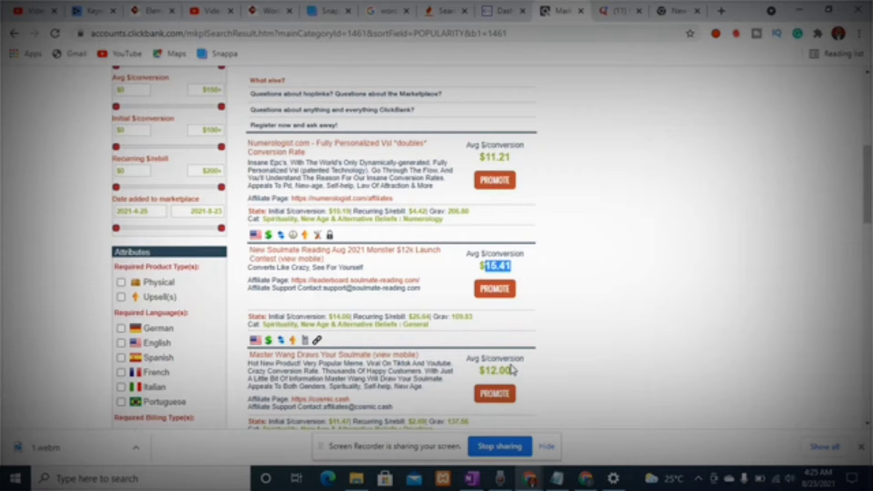
{"action": "scroll", "coordinate": [513, 387], "scroll_direction": "down", "scroll_amount": 6}
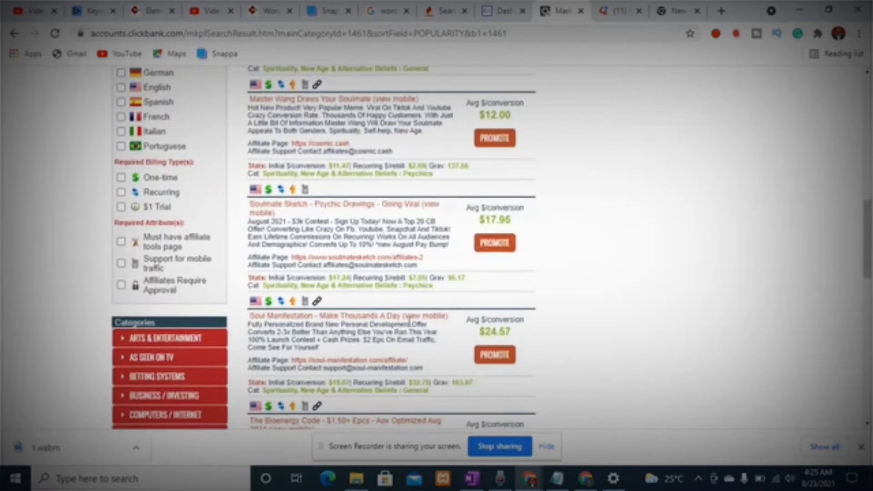
{"action": "scroll", "coordinate": [519, 412], "scroll_direction": "down", "scroll_amount": 2}
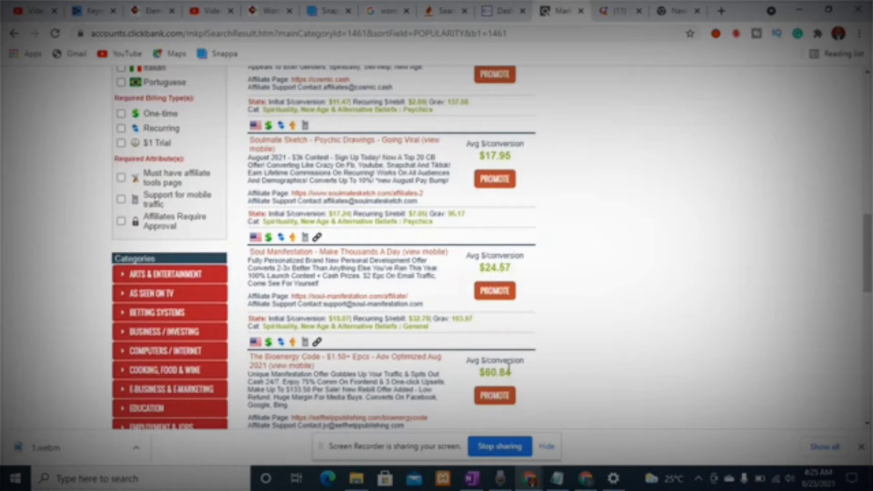
{"action": "scroll", "coordinate": [493, 372], "scroll_direction": "down", "scroll_amount": 2}
- Sort the spirituality category results by Gravity
{"action": "scroll", "coordinate": [491, 365], "scroll_direction": "up", "scroll_amount": 12}
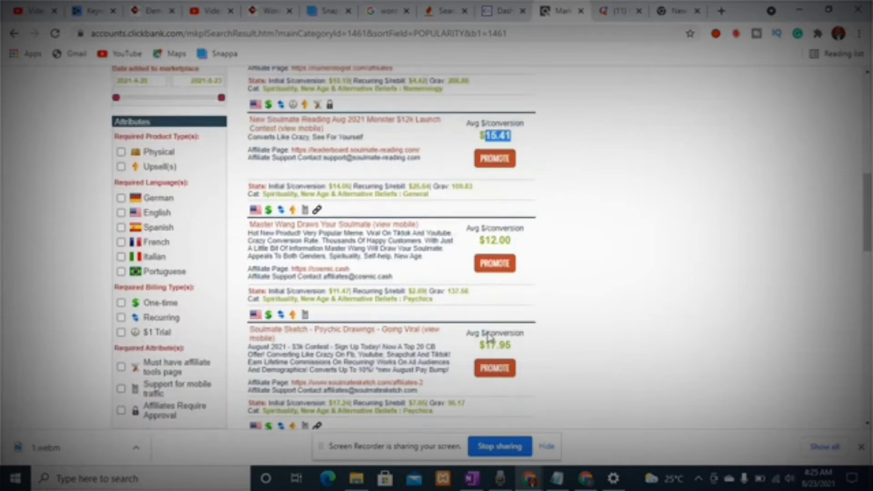
{"action": "scroll", "coordinate": [489, 337], "scroll_direction": "up", "scroll_amount": 3}
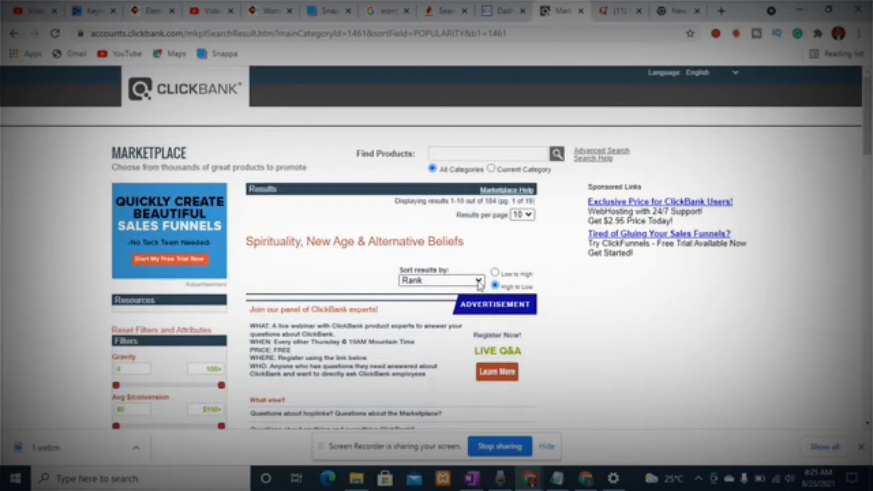
{"action": "left_click", "coordinate": [479, 281]}
{"action": "left_click", "coordinate": [423, 334]}
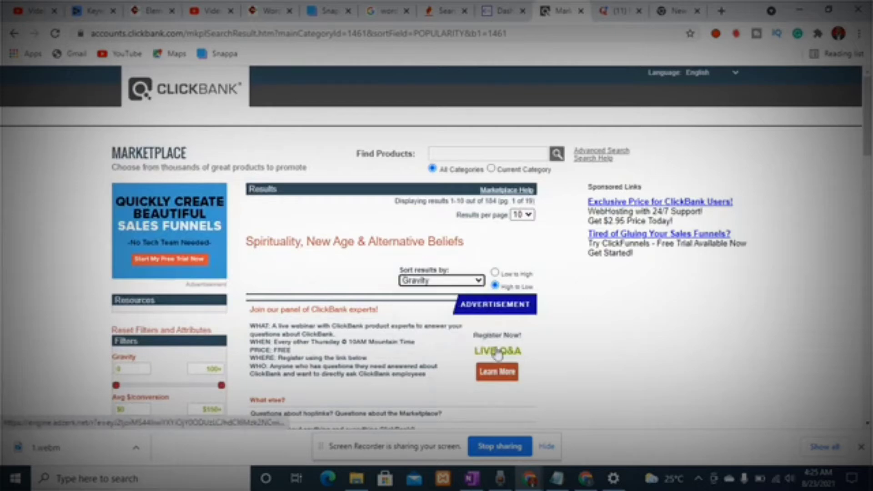
- Examine the gravity score in the stats of the Numerologist.com offer in the sorted results
{"action": "scroll", "coordinate": [503, 335], "scroll_direction": "down", "scroll_amount": 1}
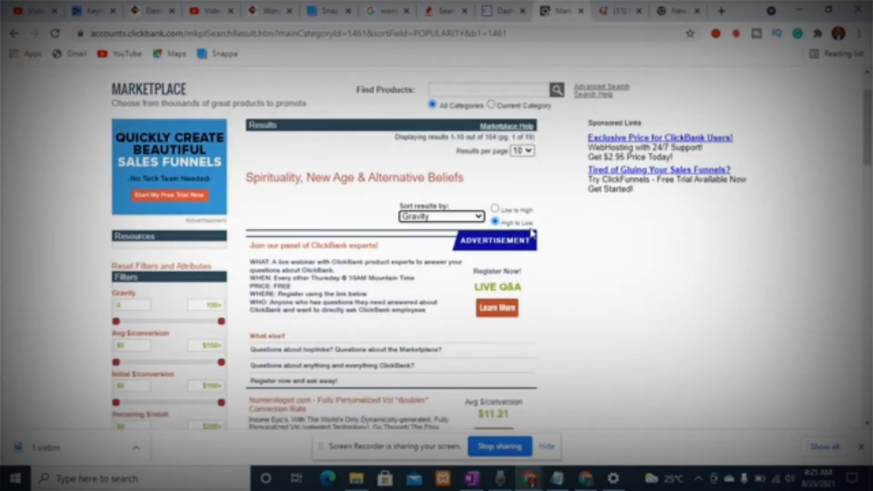
{"action": "scroll", "coordinate": [449, 355], "scroll_direction": "down", "scroll_amount": 4}
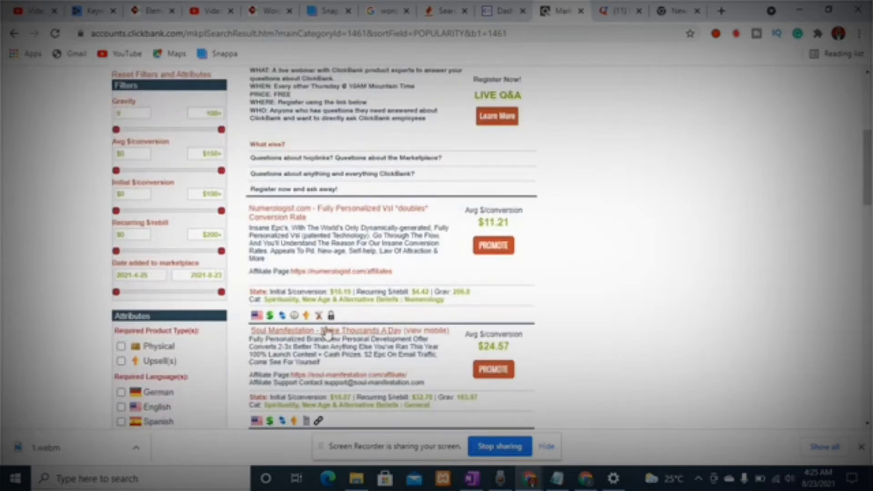
{"action": "left_click_drag", "start_coordinate": [473, 297], "coordinate": [462, 291]}
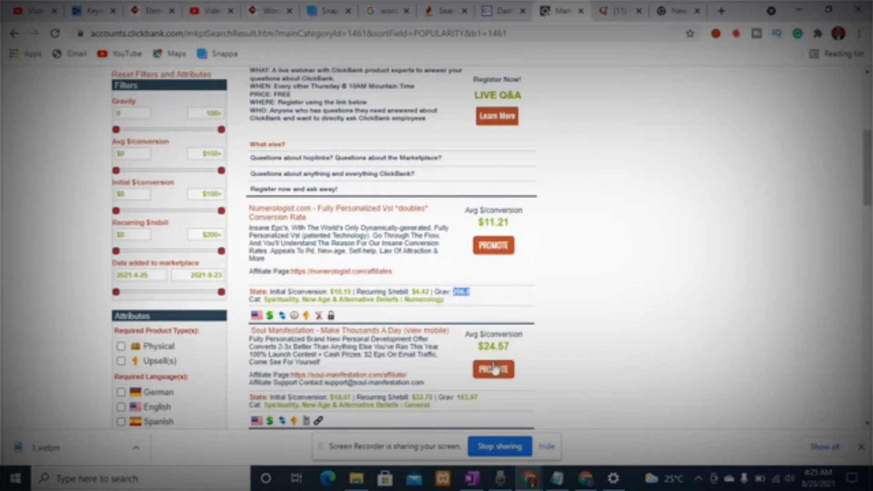
- Promote The Bioenergy Code offer to open its HopLink Generator, and move that window down over the results
{"action": "scroll", "coordinate": [495, 370], "scroll_direction": "down", "scroll_amount": 6}
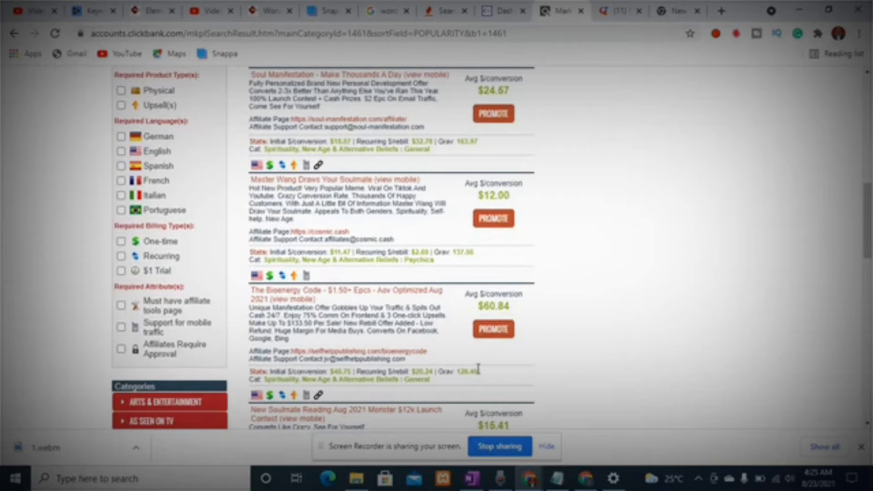
{"action": "left_click", "coordinate": [504, 334]}
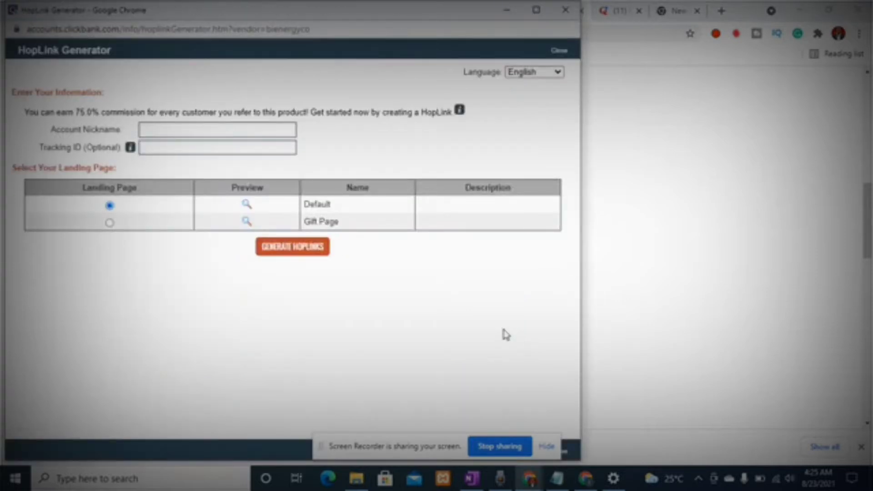
{"action": "left_click_drag", "start_coordinate": [399, 16], "coordinate": [453, 180]}
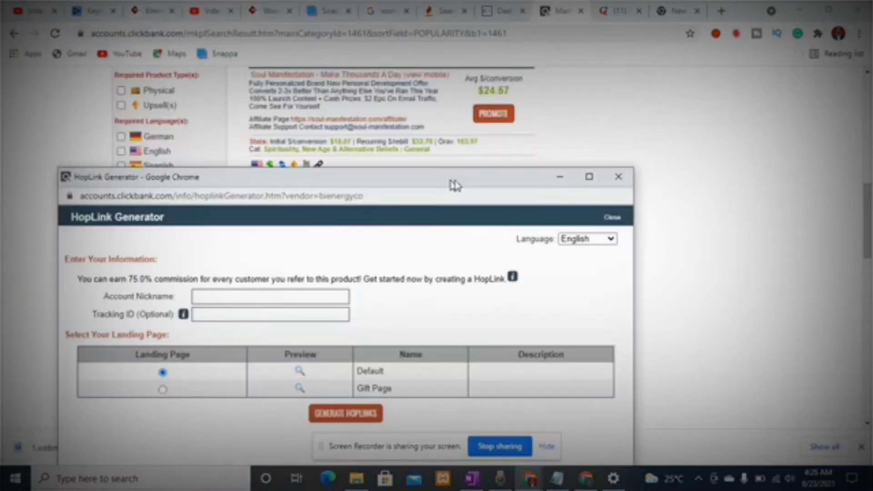
- Return to the account dashboard and select the account nickname in the Sales by Account table
{"action": "left_click", "coordinate": [508, 13]}
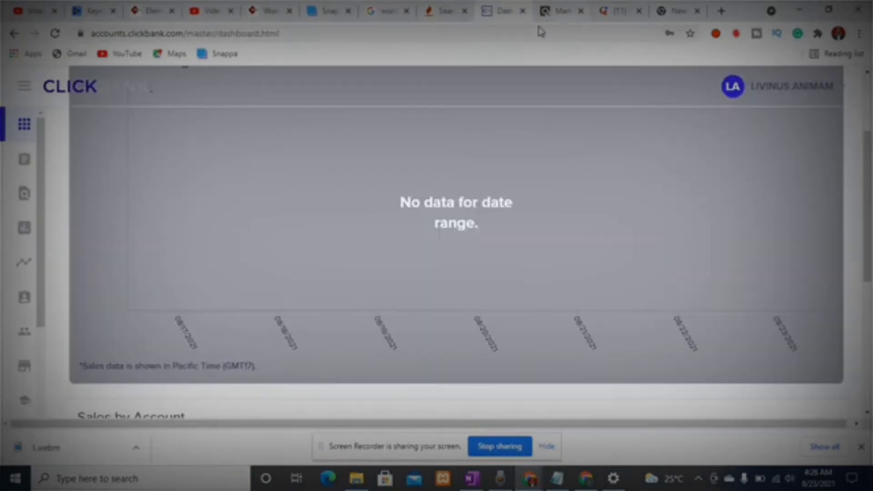
{"action": "scroll", "coordinate": [429, 350], "scroll_direction": "down", "scroll_amount": 3}
{"action": "left_click_drag", "start_coordinate": [125, 353], "coordinate": [76, 354]}
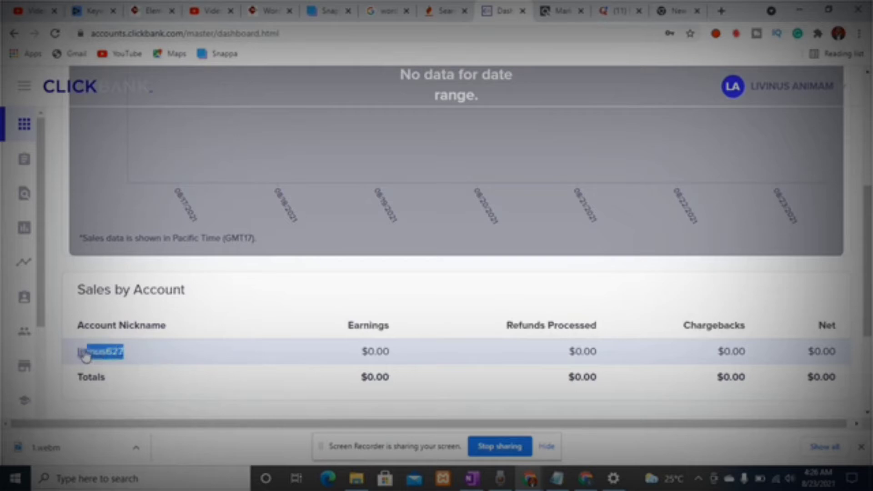
- Return to the marketplace results and reopen the HopLink Generator for The Bioenergy Code offer
{"action": "left_click", "coordinate": [564, 11]}
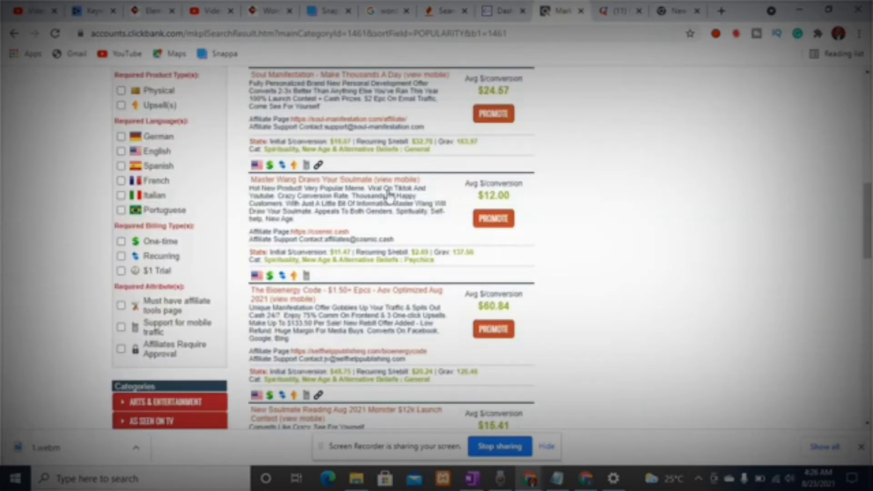
{"action": "scroll", "coordinate": [526, 302], "scroll_direction": "down", "scroll_amount": 1}
{"action": "left_click", "coordinate": [494, 268]}
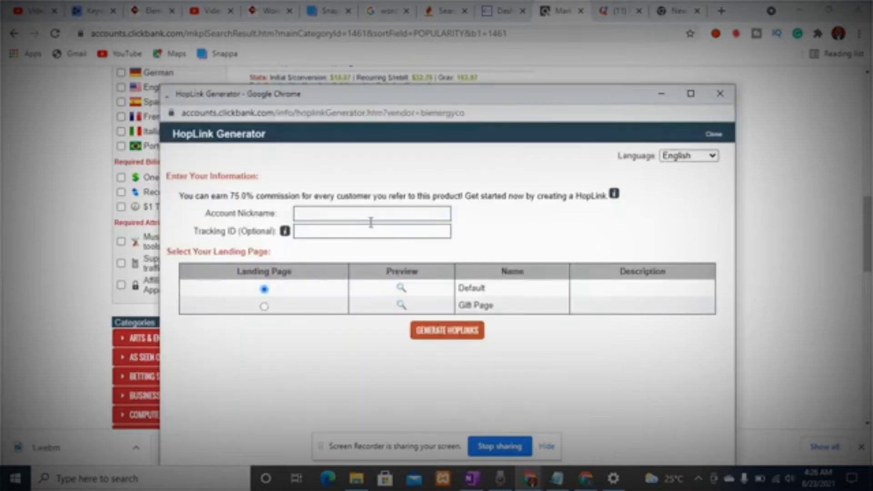
- Enter the account nickname, generate the HopLink for the default landing page without a tracking ID, and copy it
{"action": "left_click", "coordinate": [327, 213]}
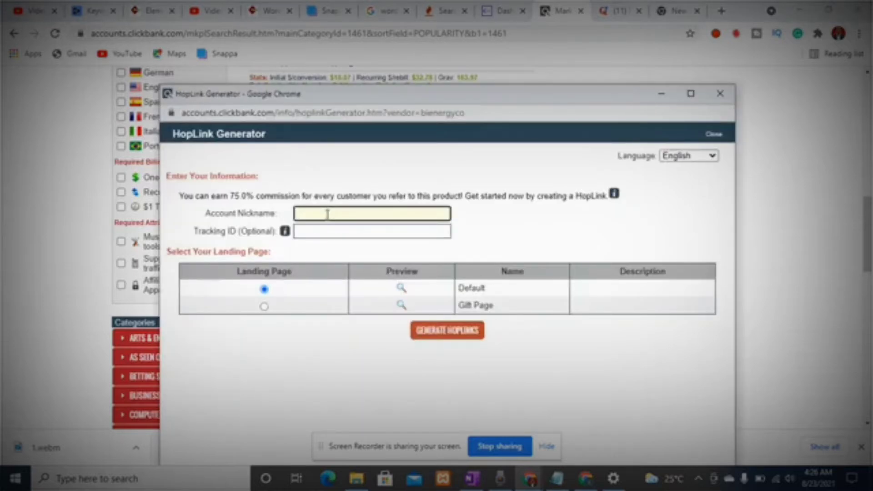
{"action": "type", "text": "livinus627"}
{"action": "left_click", "coordinate": [348, 231]}
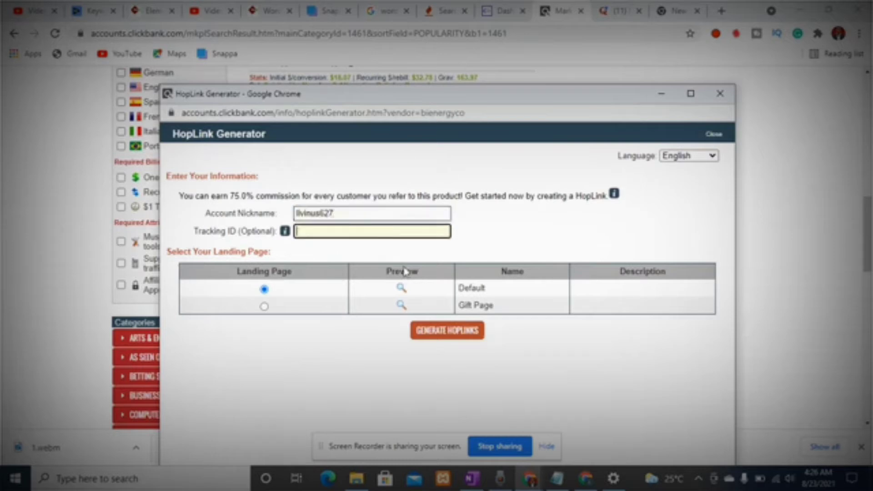
{"action": "left_click", "coordinate": [459, 337]}
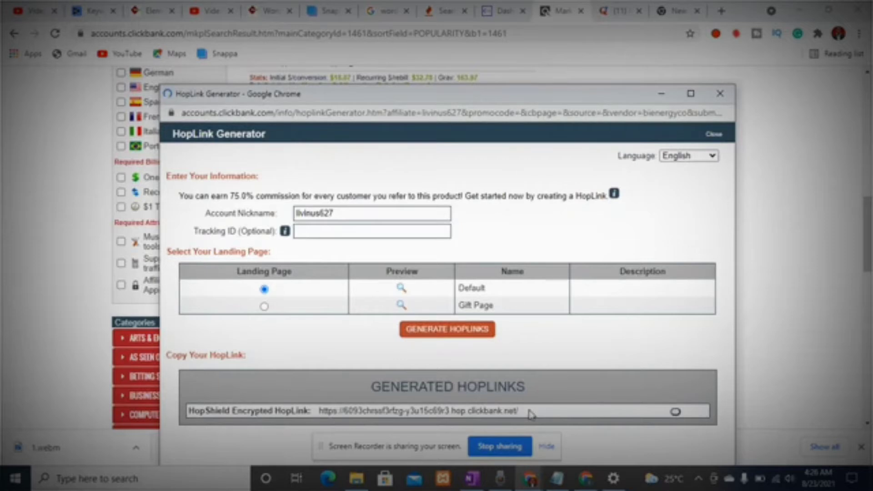
{"action": "left_click", "coordinate": [675, 411]}
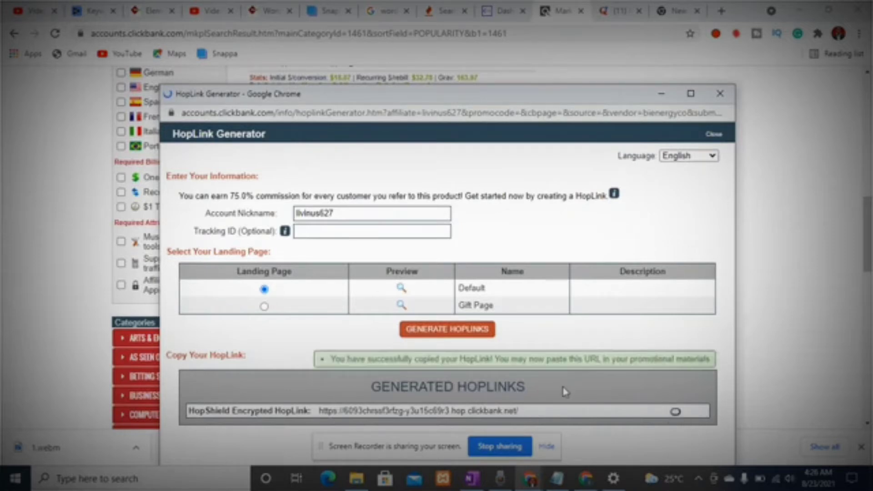
- Switch to Quora, open the list of questions to answer, and wait for the unresponsive page
{"action": "left_click", "coordinate": [620, 15]}
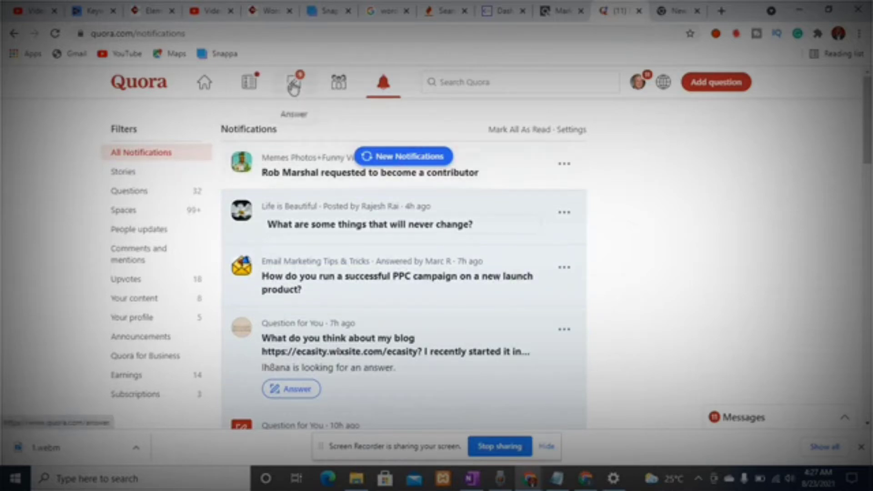
{"action": "left_click", "coordinate": [251, 89]}
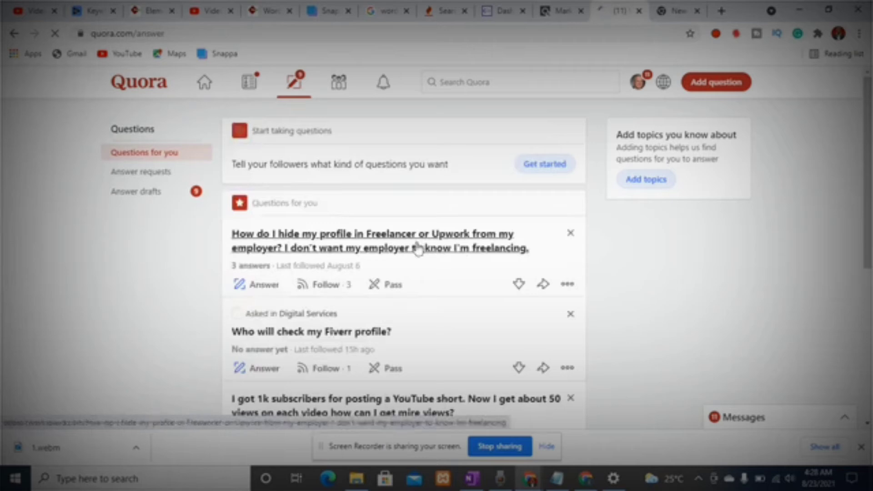
{"action": "left_click", "coordinate": [271, 285]}
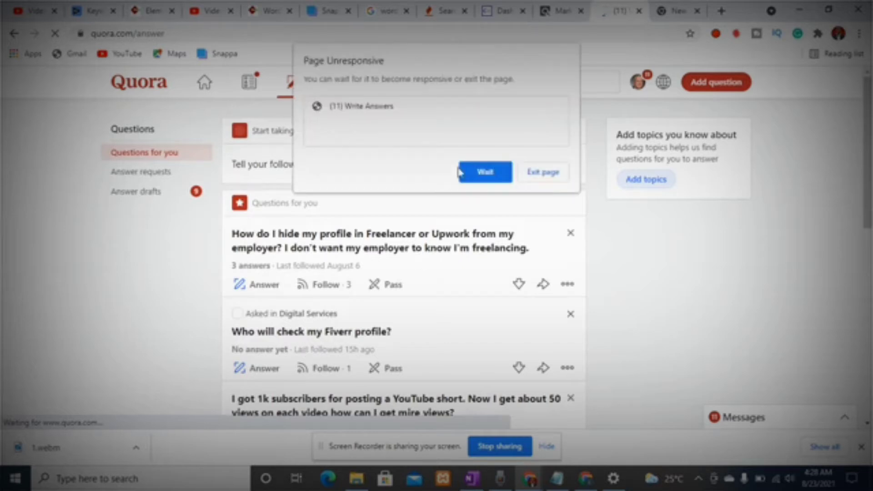
{"action": "left_click", "coordinate": [480, 172]}
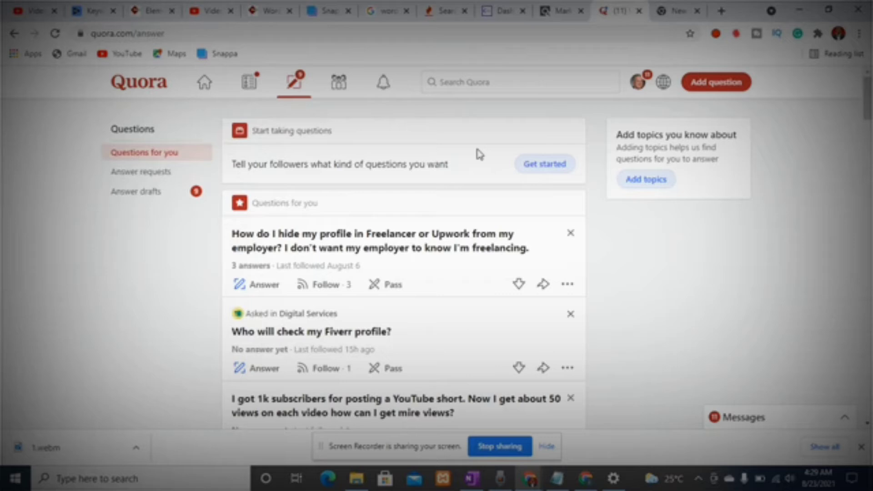
- Open the Make Money Online Affiliate Marketing Space and start a new post in it
{"action": "left_click", "coordinate": [340, 87]}
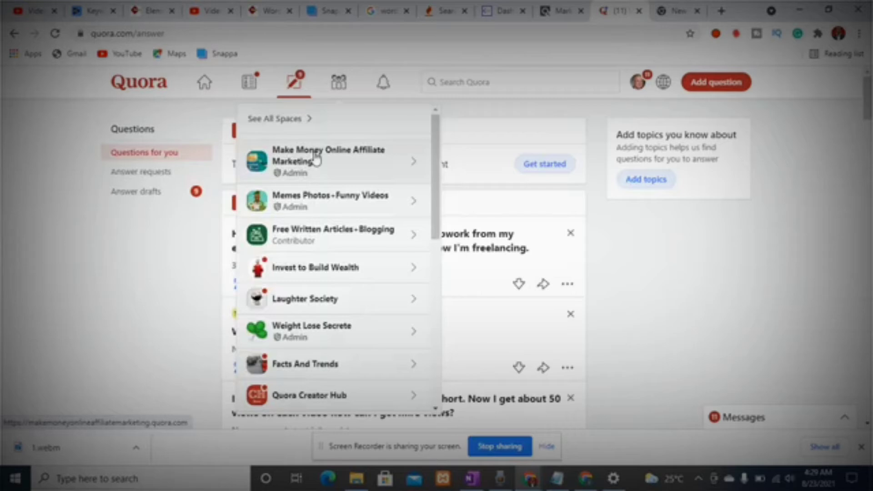
{"action": "left_click", "coordinate": [316, 160]}
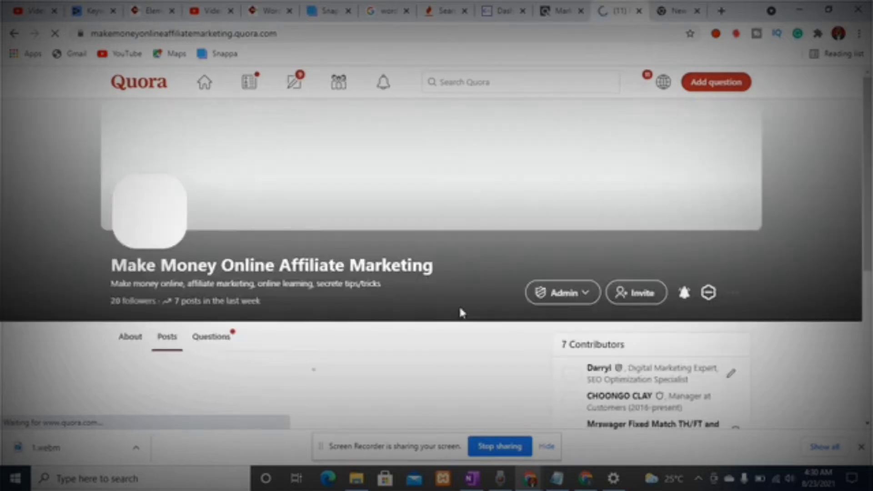
{"action": "scroll", "coordinate": [462, 313], "scroll_direction": "down", "scroll_amount": 2}
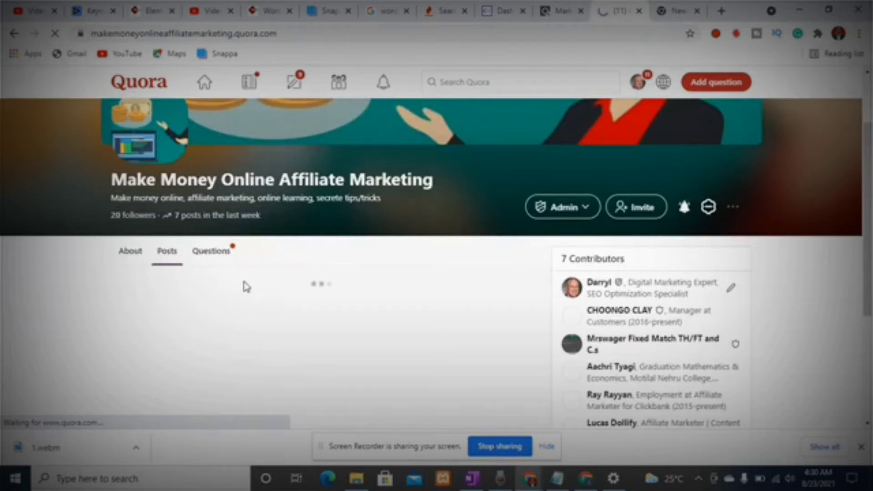
{"action": "scroll", "coordinate": [245, 288], "scroll_direction": "down", "scroll_amount": 4}
{"action": "scroll", "coordinate": [245, 288], "scroll_direction": "up", "scroll_amount": 4}
{"action": "scroll", "coordinate": [289, 259], "scroll_direction": "down", "scroll_amount": 4}
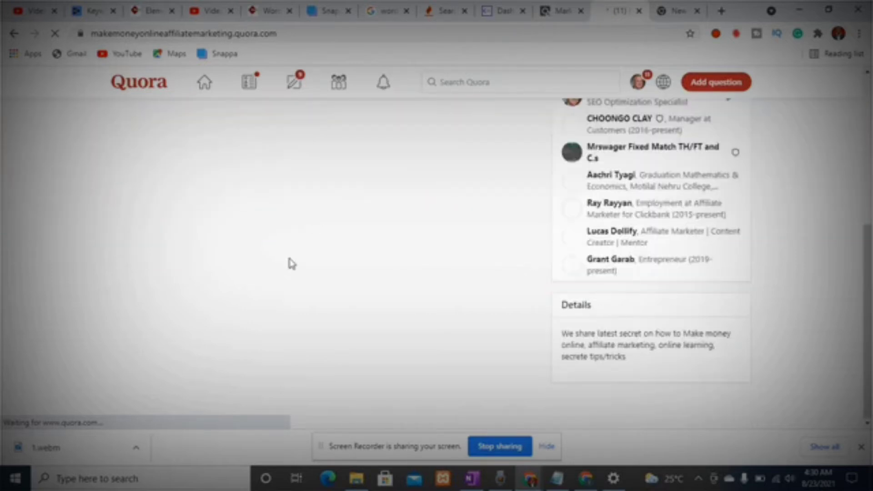
{"action": "scroll", "coordinate": [291, 263], "scroll_direction": "up", "scroll_amount": 3}
{"action": "scroll", "coordinate": [341, 279], "scroll_direction": "down", "scroll_amount": 2}
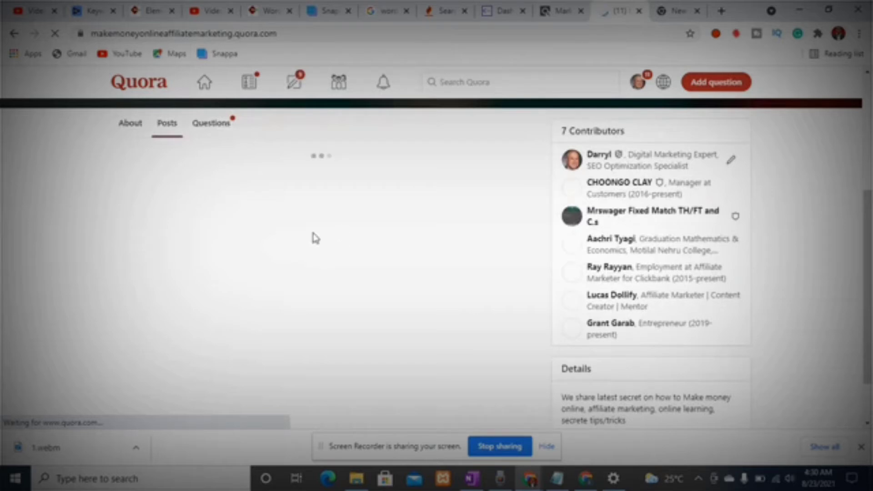
{"action": "scroll", "coordinate": [314, 238], "scroll_direction": "up", "scroll_amount": 3}
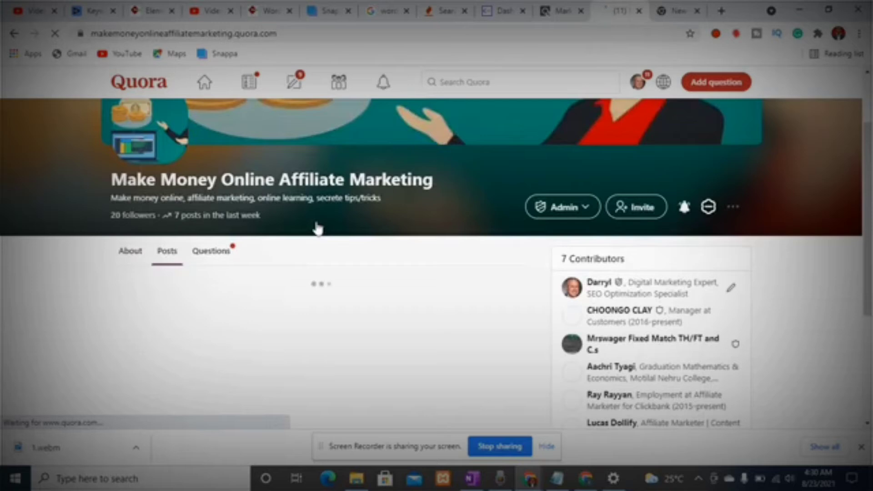
{"action": "scroll", "coordinate": [318, 250], "scroll_direction": "down", "scroll_amount": 1}
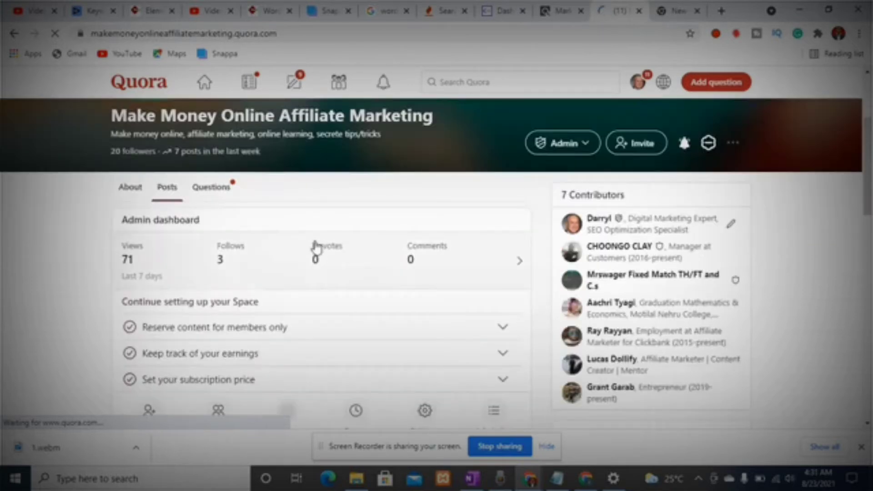
{"action": "scroll", "coordinate": [304, 270], "scroll_direction": "down", "scroll_amount": 1}
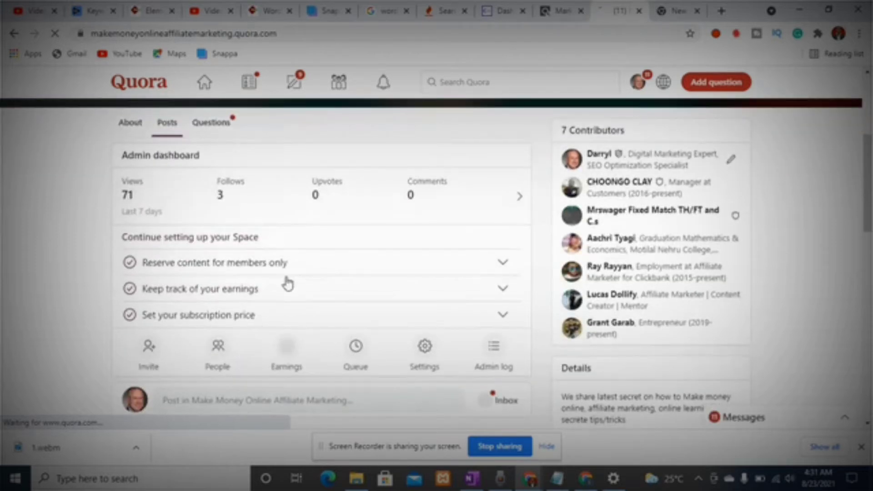
{"action": "scroll", "coordinate": [287, 284], "scroll_direction": "down", "scroll_amount": 3}
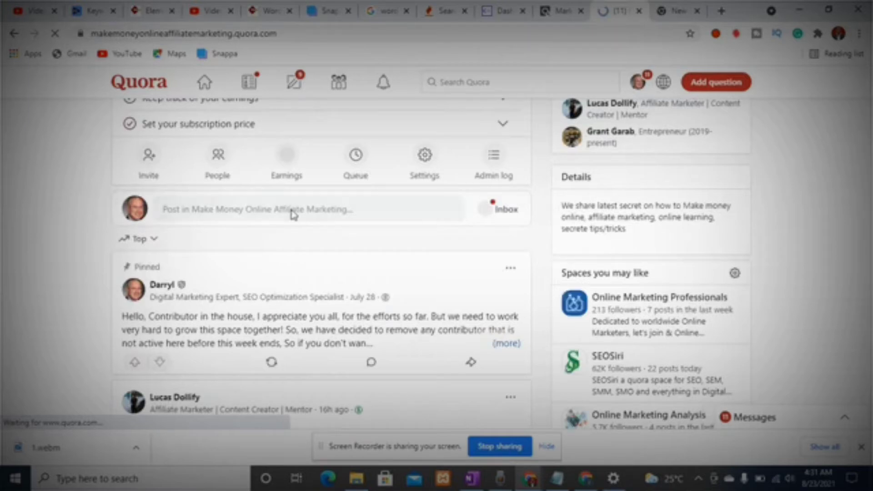
{"action": "left_click", "coordinate": [293, 213]}
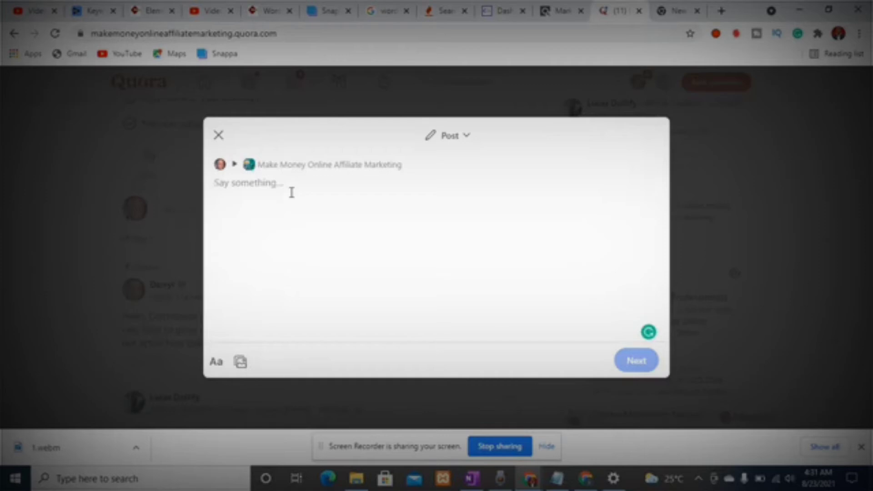
- Write the post's opening line: "How to make money online in 2021 using this tricks and tips here below....."
{"action": "type", "text": "How to make money"}
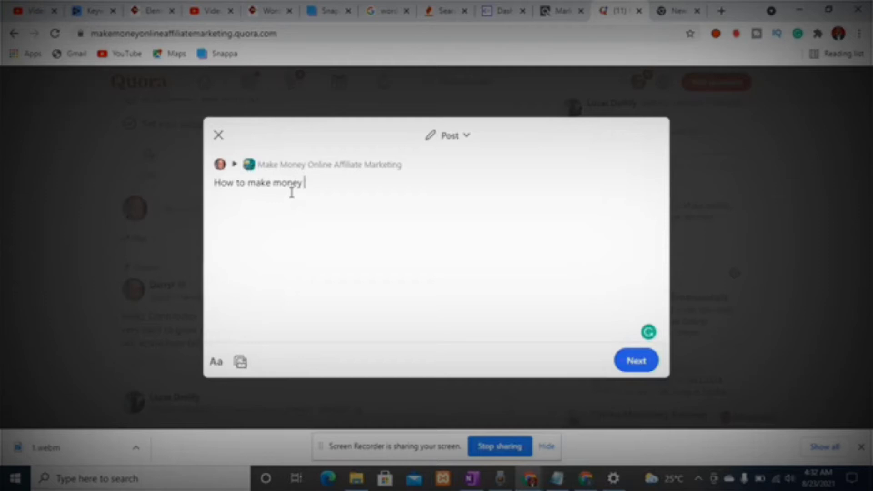
{"action": "type", "text": "online in 202"}
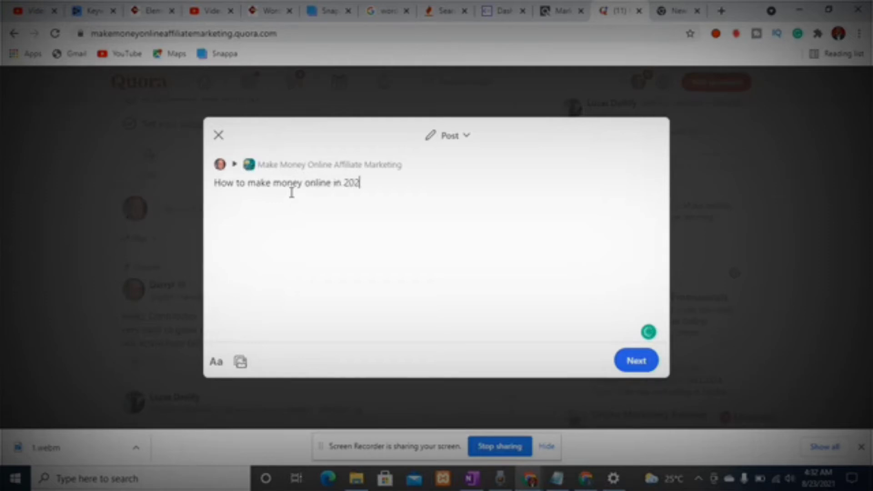
{"action": "type", "text": "1 using this "}
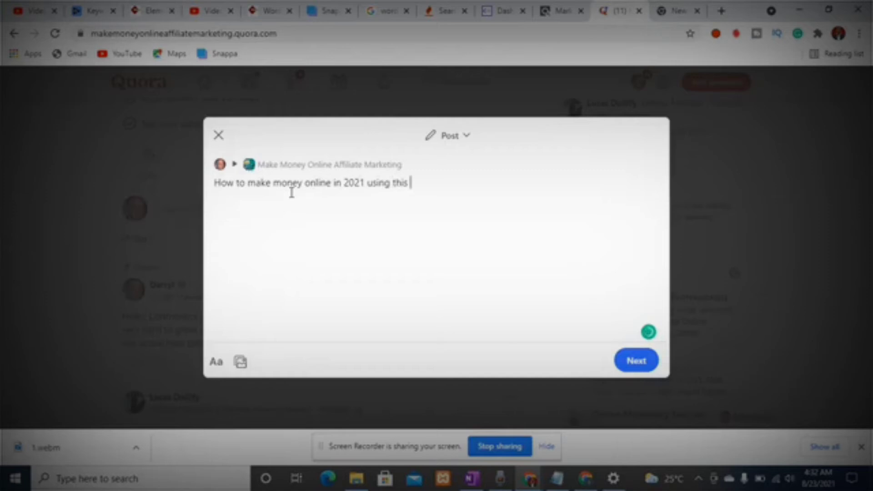
{"action": "type", "text": "tricks and tips"}
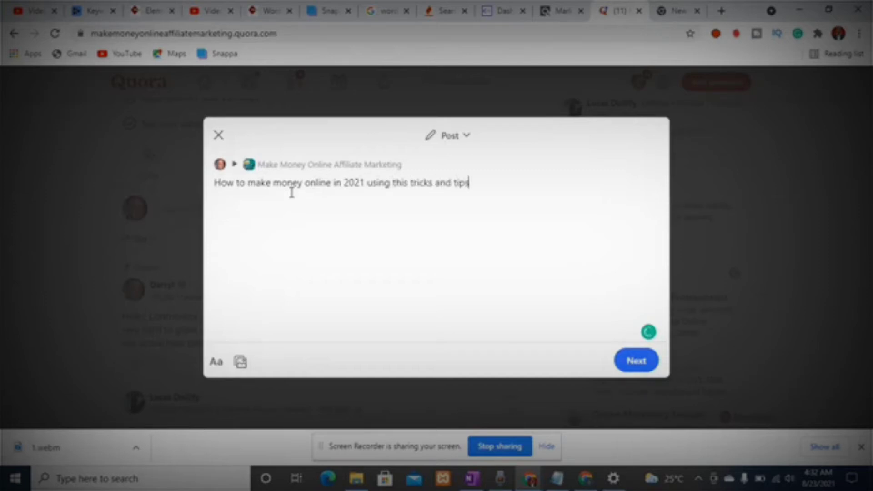
{"action": "type", "text": " here beleo"}
{"action": "key", "text": "BackSpace"}
{"action": "key", "text": "BackSpace"}
{"action": "type", "text": "ow"}
{"action": "key", "text": "Return"}
{"action": "key", "text": "BackSpace"}
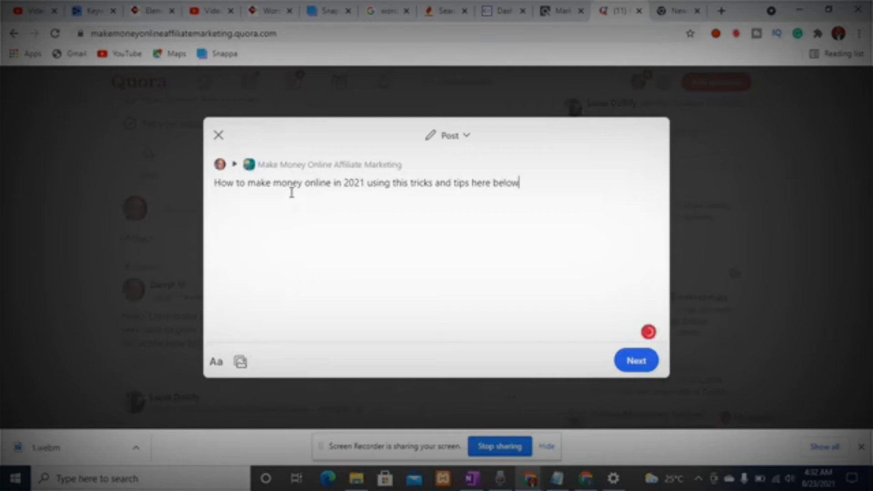
{"action": "type", "text": "....."}
- Add a second line to the post reading "CLICKE HERE TO GET STARTED"
{"action": "key", "text": "Return"}
{"action": "type", "text": "CLICKE HERE TO"}
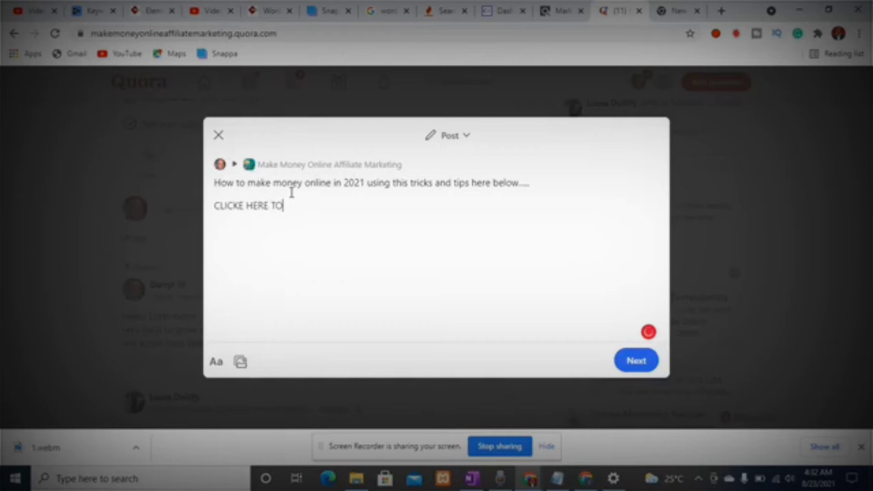
{"action": "type", "text": " GET STARTED"}
- Show the formatting options and try to link the call-to-action line to the copied HopLink
{"action": "left_click_drag", "start_coordinate": [345, 205], "coordinate": [214, 209]}
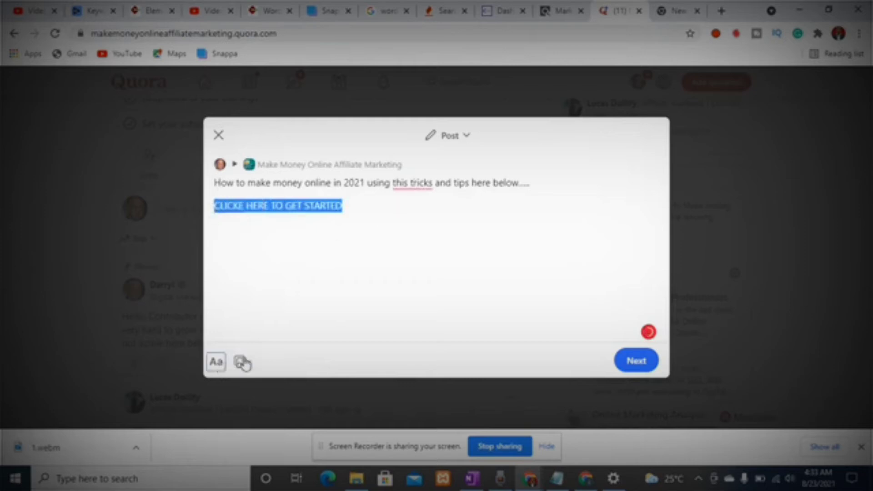
{"action": "left_click", "coordinate": [366, 229]}
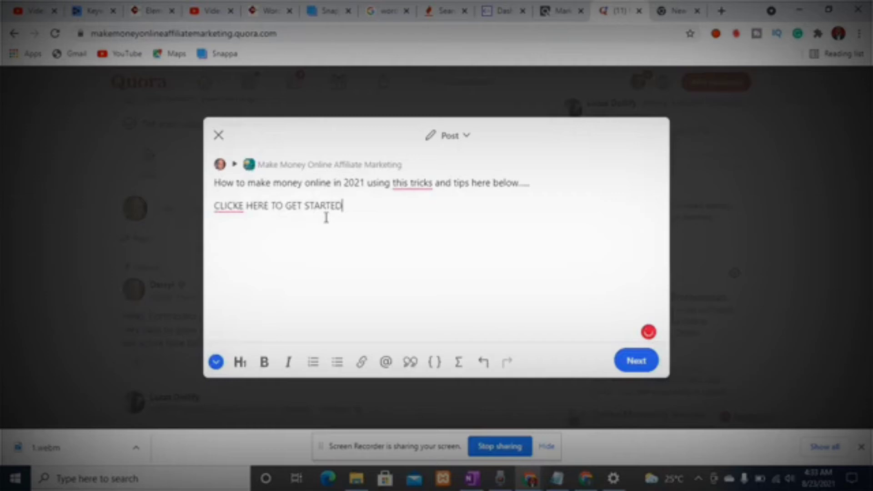
{"action": "left_click", "coordinate": [363, 364]}
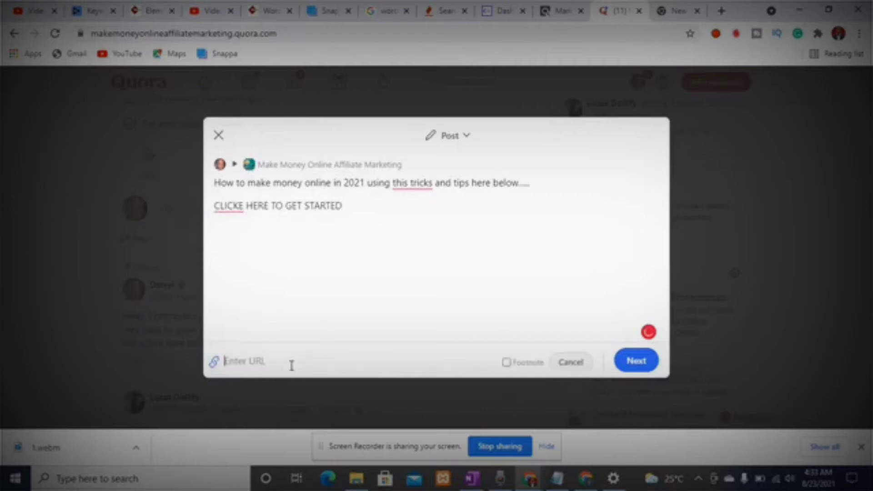
{"action": "key", "text": "ctrl+v"}
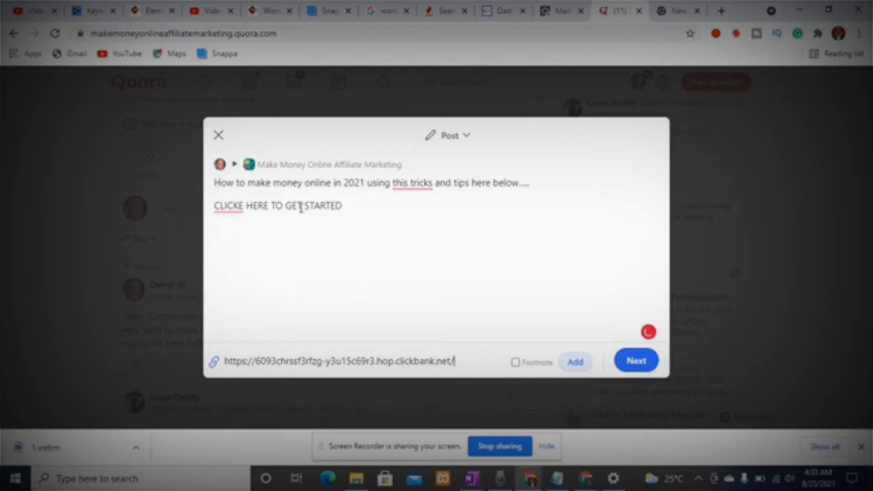
{"action": "left_click", "coordinate": [576, 363]}
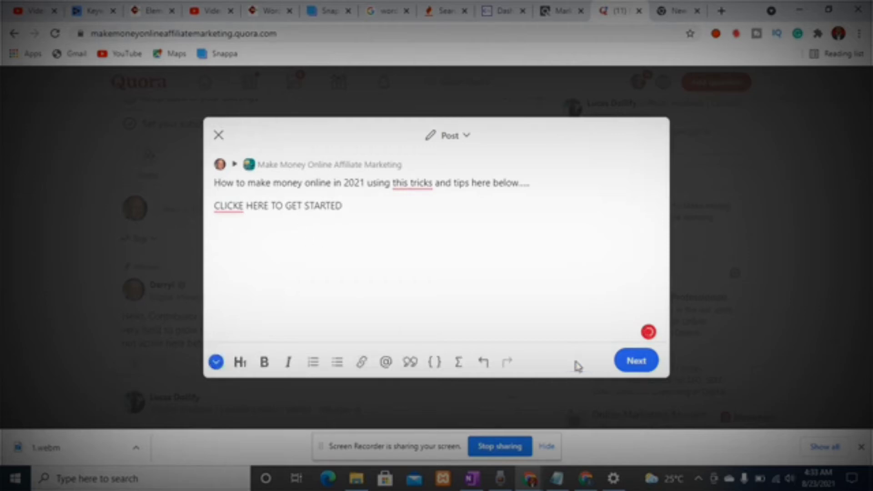
- Correct the misspelled first word of the call-to-action line to "CLICK"
{"action": "right_click", "coordinate": [236, 205]}
{"action": "left_click", "coordinate": [225, 206]}
{"action": "right_click", "coordinate": [226, 206]}
{"action": "left_click", "coordinate": [219, 205]}
{"action": "left_click", "coordinate": [244, 205]}
{"action": "key", "text": "BackSpace"}
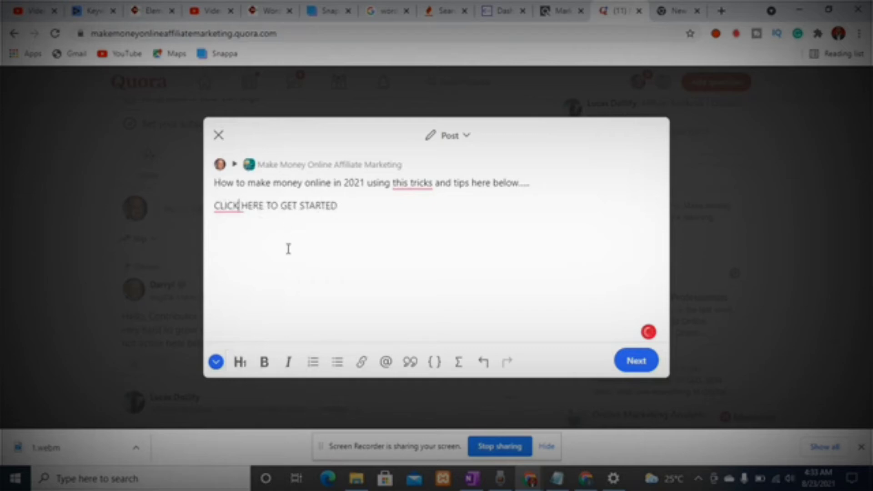
{"action": "right_click", "coordinate": [415, 187]}
{"action": "left_click", "coordinate": [405, 187]}
{"action": "double_click", "coordinate": [423, 184]}
{"action": "left_click", "coordinate": [402, 183]}
{"action": "key", "text": "ctrl+k"}
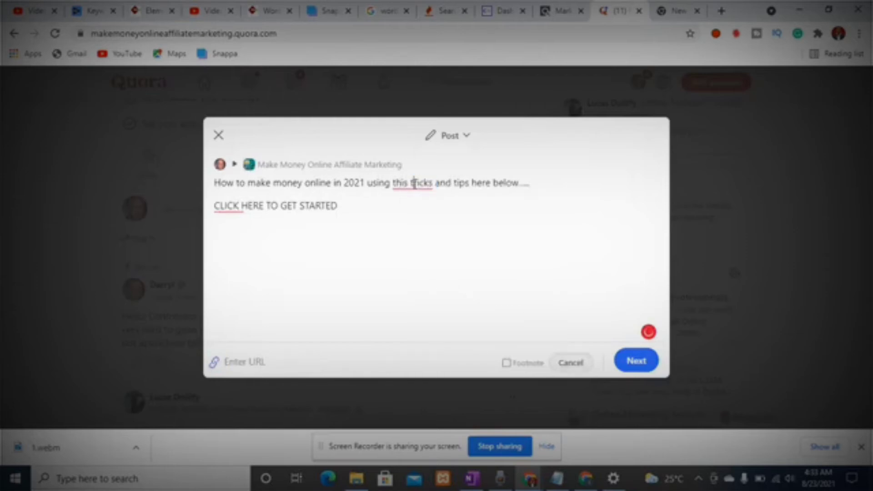
{"action": "right_click", "coordinate": [414, 186]}
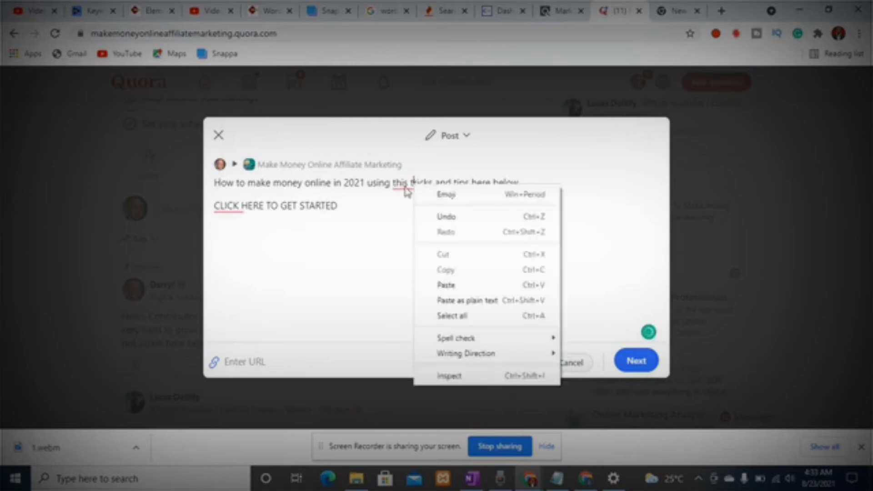
{"action": "left_click", "coordinate": [402, 185]}
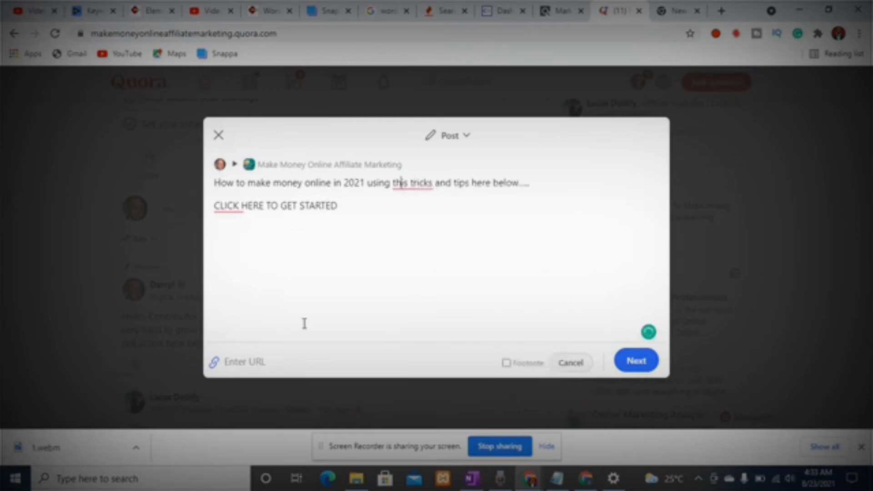
- Try to link the "CLICK HERE TO GET STARTED" line to the copied ClickBank HopLink
{"action": "left_click", "coordinate": [272, 368]}
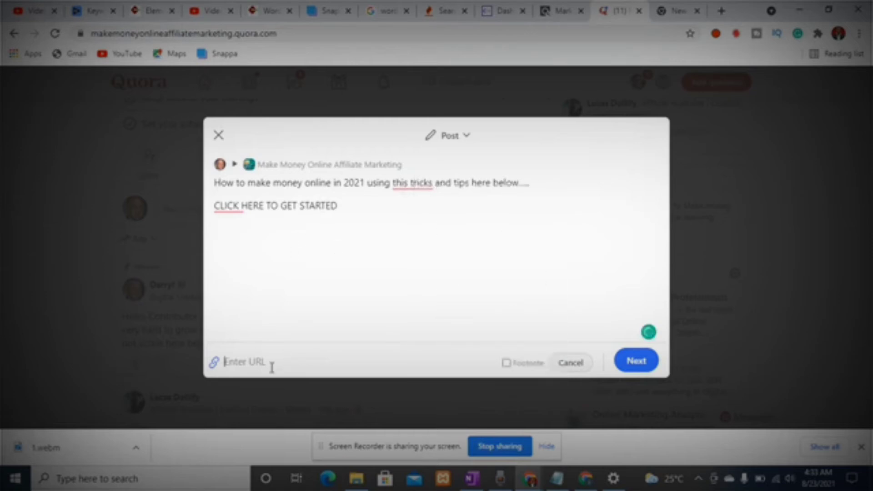
{"action": "left_click", "coordinate": [318, 274]}
{"action": "left_click_drag", "start_coordinate": [342, 206], "coordinate": [210, 209]}
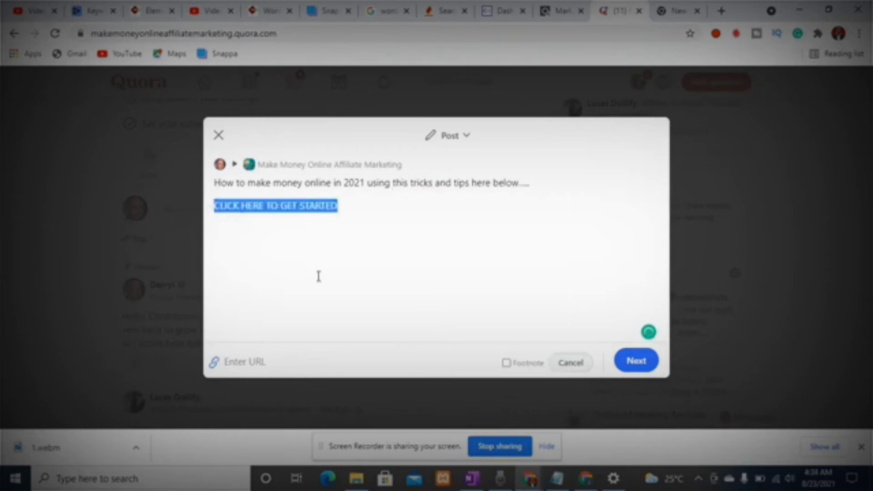
{"action": "left_click_drag", "start_coordinate": [347, 206], "coordinate": [214, 205]}
{"action": "left_click", "coordinate": [261, 360]}
{"action": "type", "text": "https://b0f65chsxf3kfgg-y5u15c69r1.hop.clickbank.net/"}
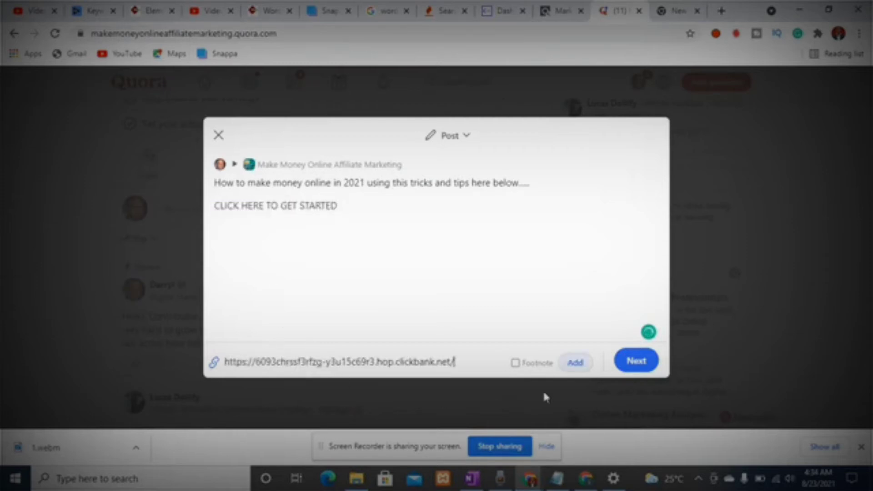
{"action": "left_click", "coordinate": [571, 363]}
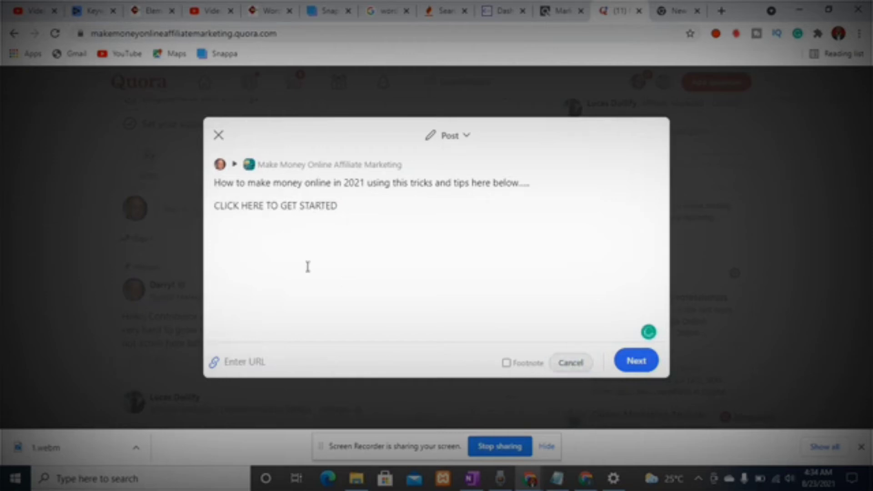
- Publish the post as "Monetized: Subscribers and Quora+" with adaptive paywalling on, and dismiss the sharing prompt
{"action": "left_click", "coordinate": [343, 183]}
{"action": "left_click", "coordinate": [638, 362]}
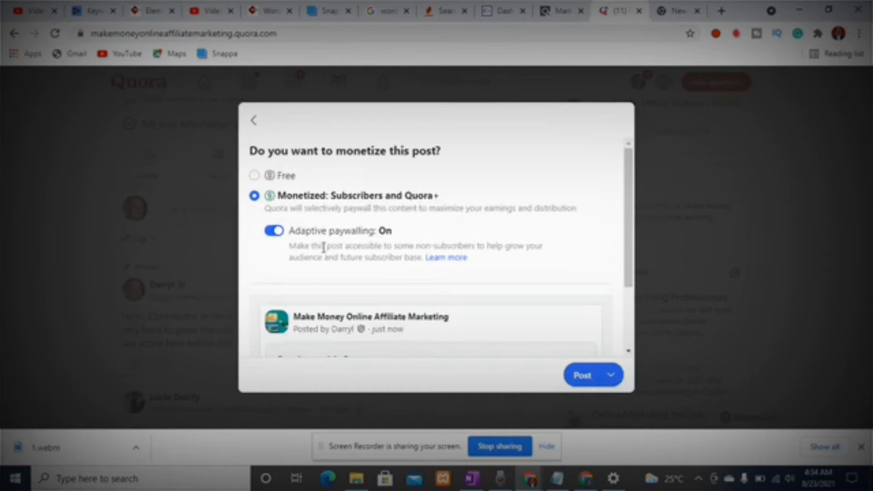
{"action": "scroll", "coordinate": [380, 288], "scroll_direction": "down", "scroll_amount": 2}
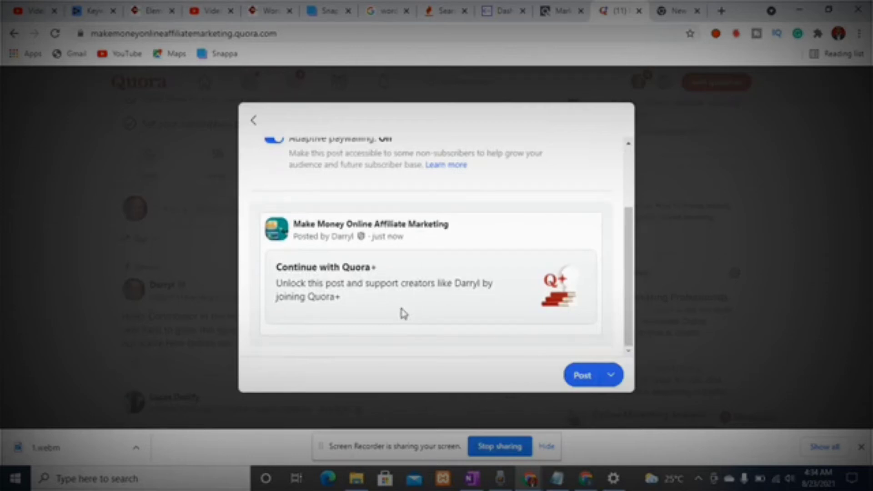
{"action": "scroll", "coordinate": [385, 276], "scroll_direction": "up", "scroll_amount": 2}
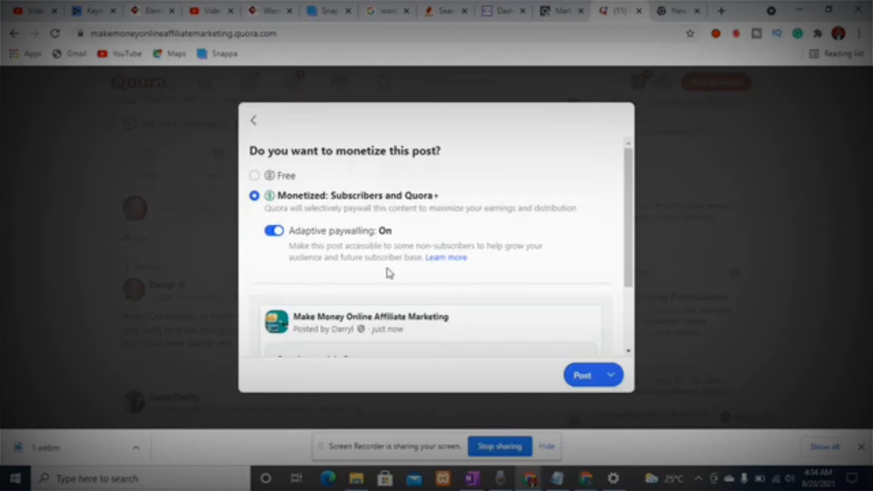
{"action": "scroll", "coordinate": [427, 309], "scroll_direction": "down", "scroll_amount": 2}
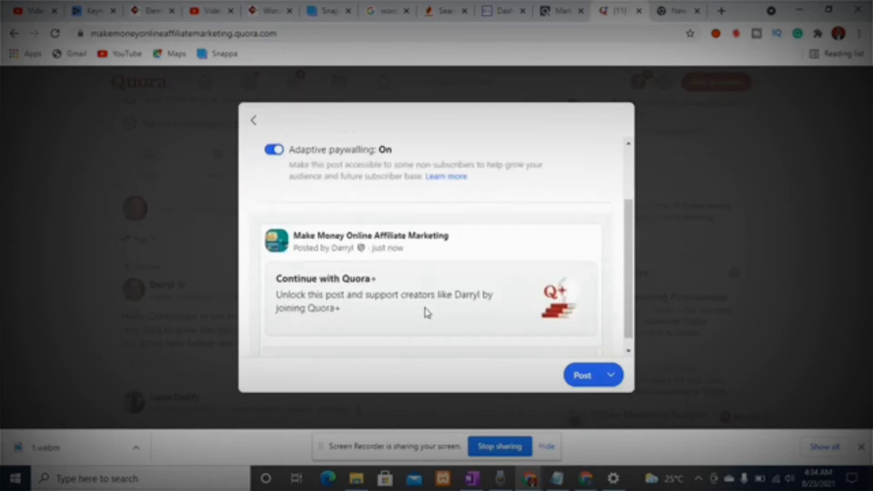
{"action": "left_click", "coordinate": [589, 378]}
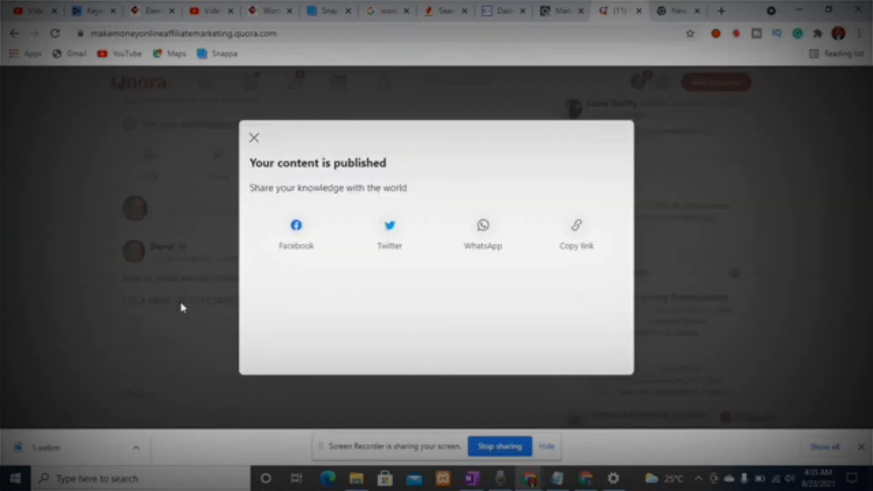
{"action": "left_click", "coordinate": [254, 137]}
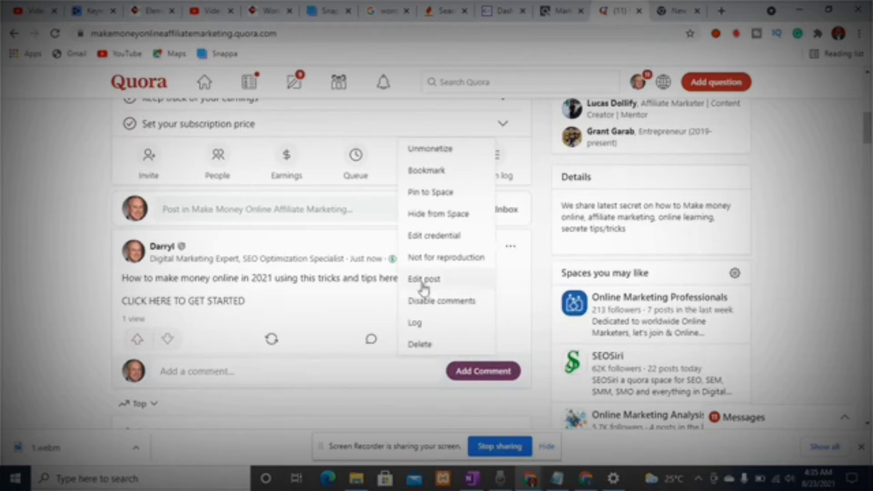
- Edit the published post to link its "CLICK HERE TO GET STARTED" line to the copied ClickBank HopLink, and save the update
{"action": "left_click", "coordinate": [424, 280]}
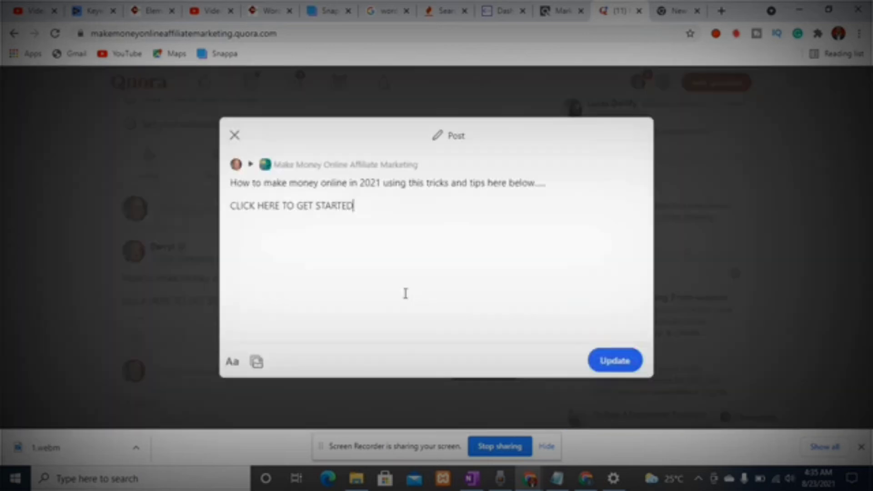
{"action": "left_click_drag", "start_coordinate": [358, 205], "coordinate": [231, 206]}
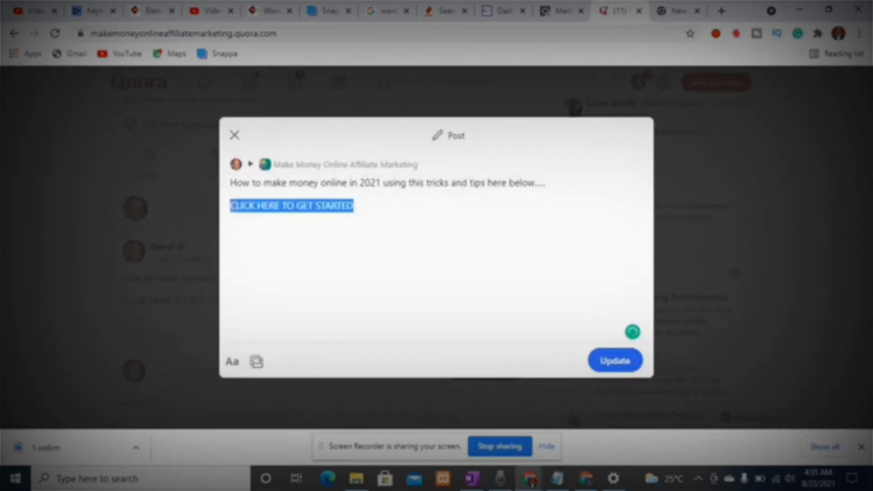
{"action": "left_click", "coordinate": [231, 362]}
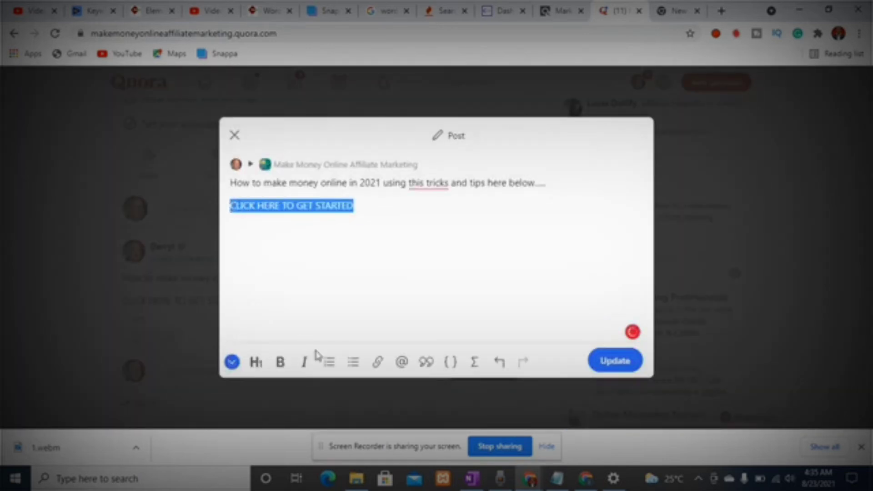
{"action": "left_click", "coordinate": [381, 363]}
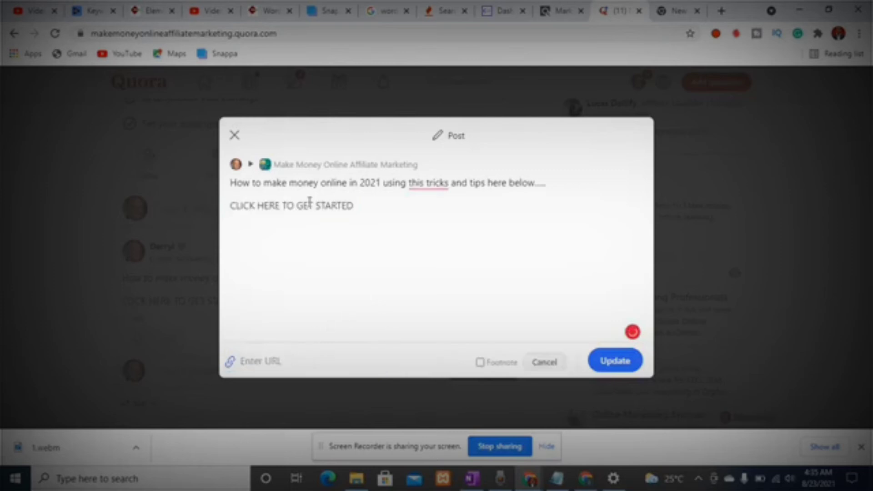
{"action": "left_click", "coordinate": [339, 207]}
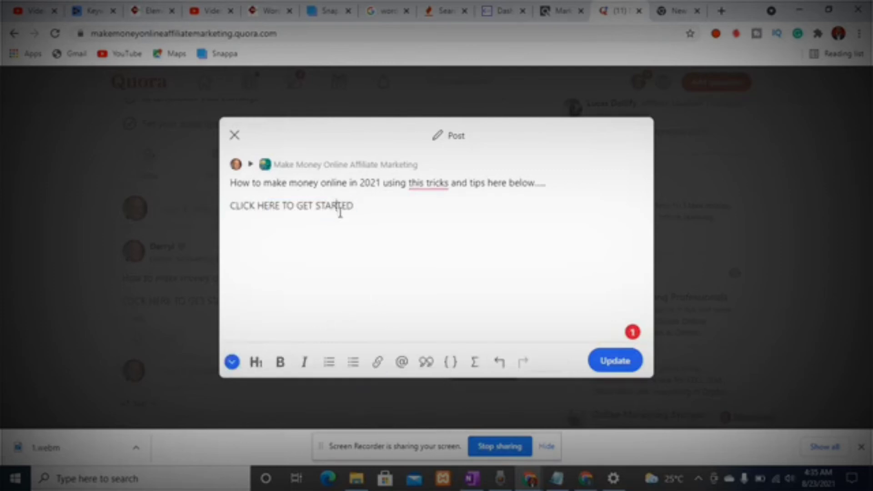
{"action": "left_click_drag", "start_coordinate": [355, 206], "coordinate": [232, 206]}
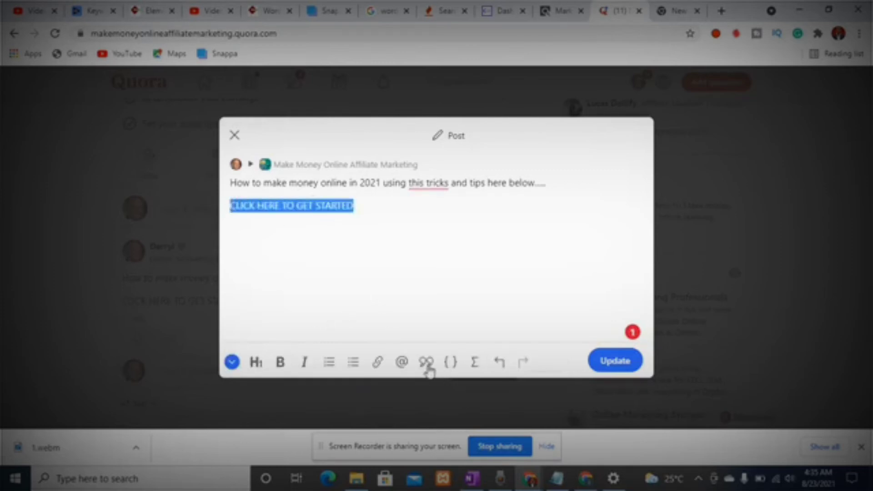
{"action": "left_click", "coordinate": [377, 362]}
{"action": "type", "text": "https://80f0mhxf3rfzg-y3u7bv6lfr5.hop.clickbank.net/"}
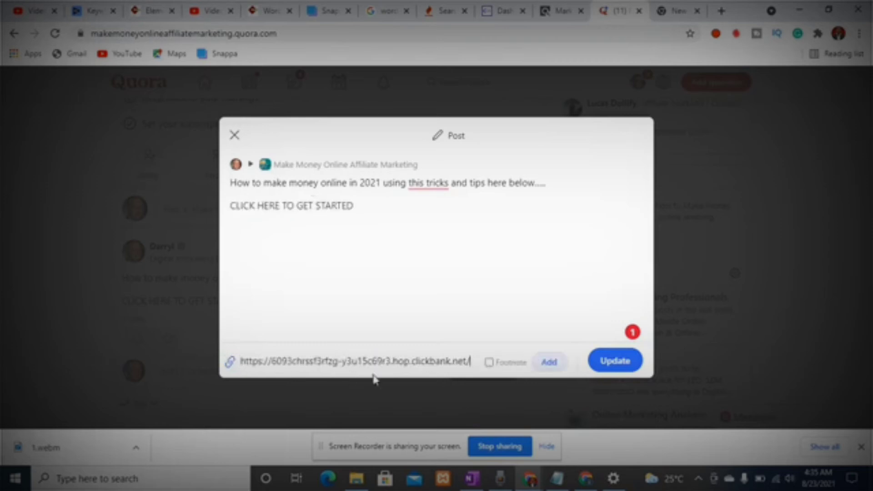
{"action": "left_click", "coordinate": [546, 362]}
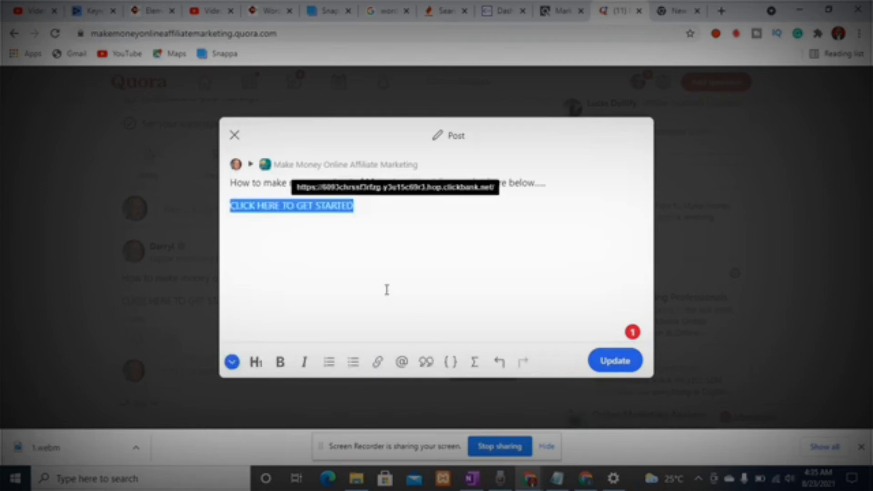
{"action": "left_click", "coordinate": [604, 367]}
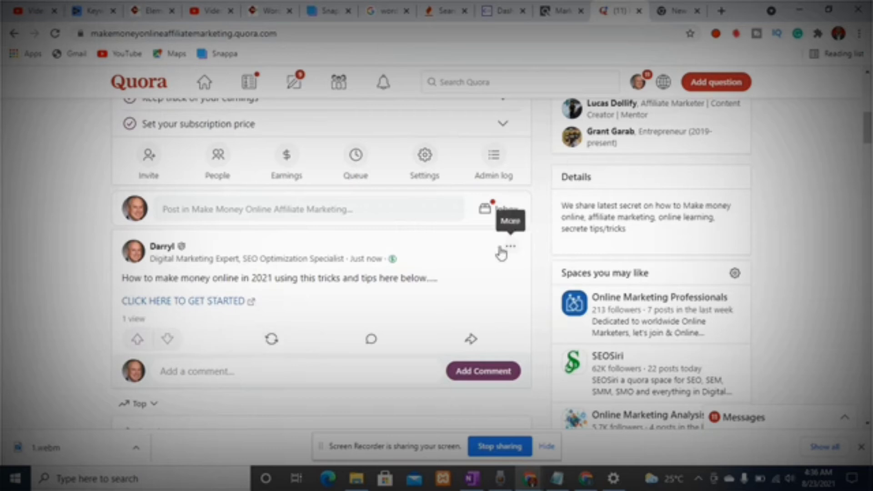
- Copy the published post's share link and paste it into the Notepad notes below the target keyword
{"action": "left_click", "coordinate": [472, 340]}
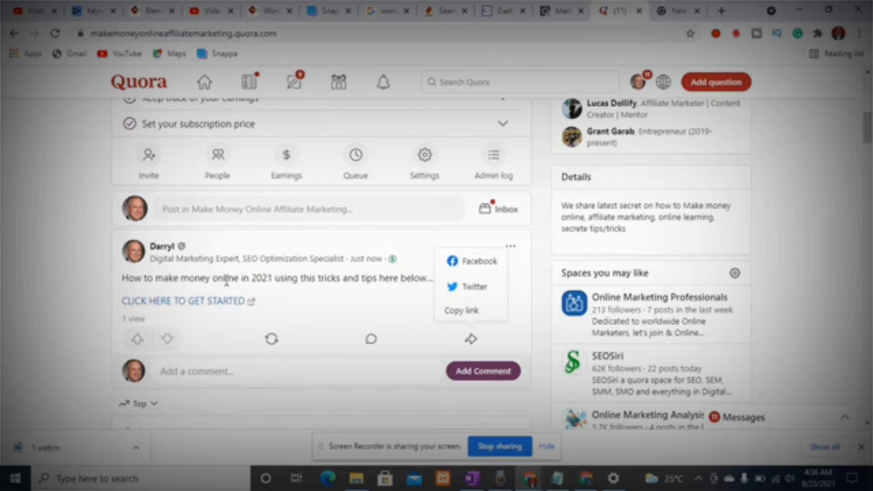
{"action": "left_click", "coordinate": [470, 312]}
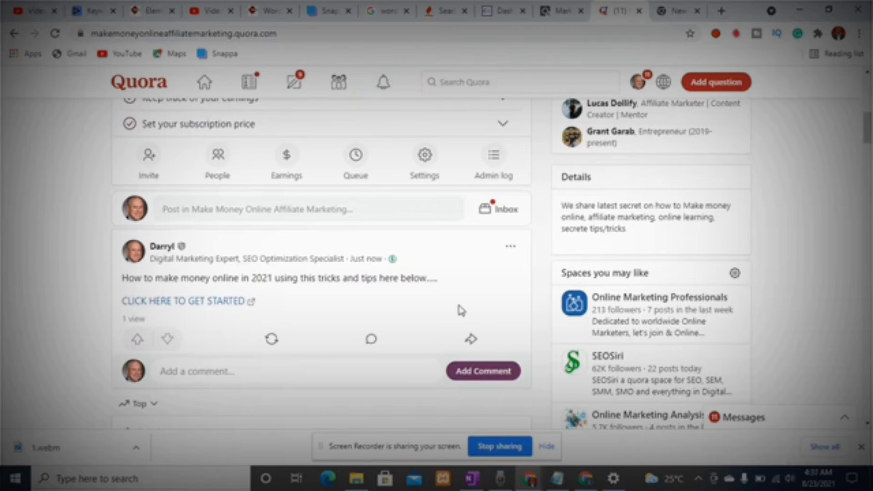
{"action": "left_click", "coordinate": [558, 478]}
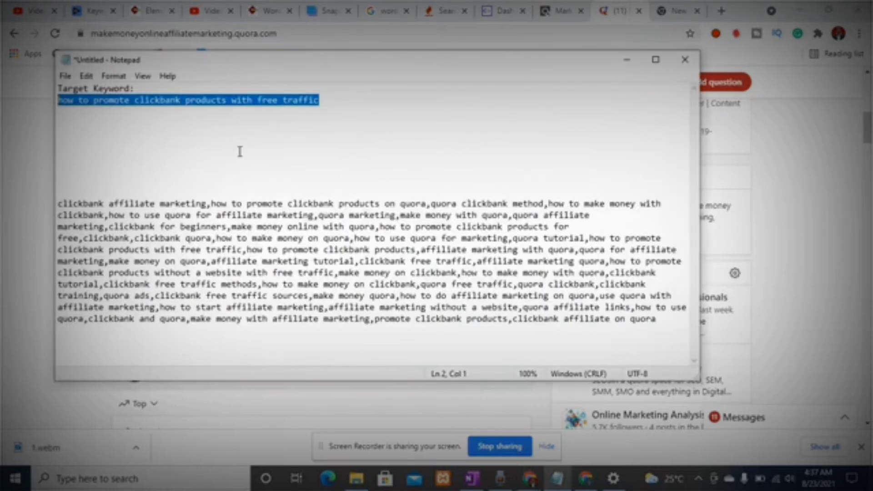
{"action": "left_click", "coordinate": [81, 143]}
{"action": "key", "text": "ctrl+v"}
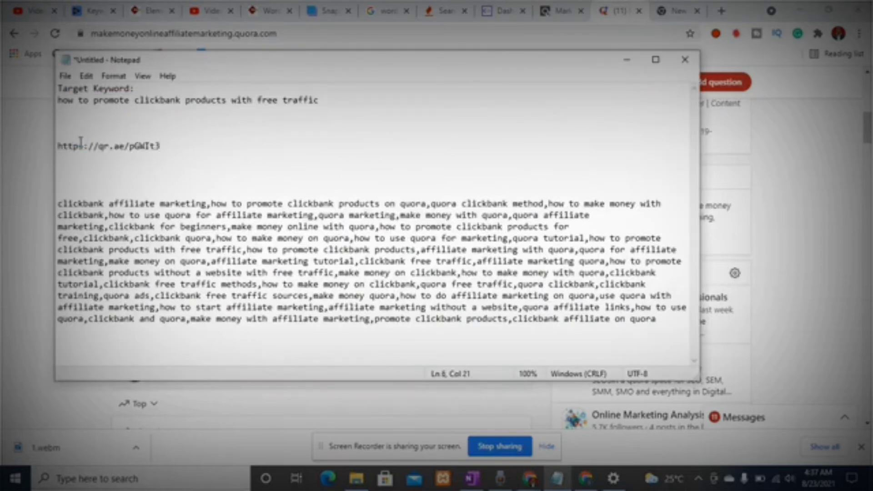
{"action": "left_click_drag", "start_coordinate": [168, 145], "coordinate": [72, 137]}
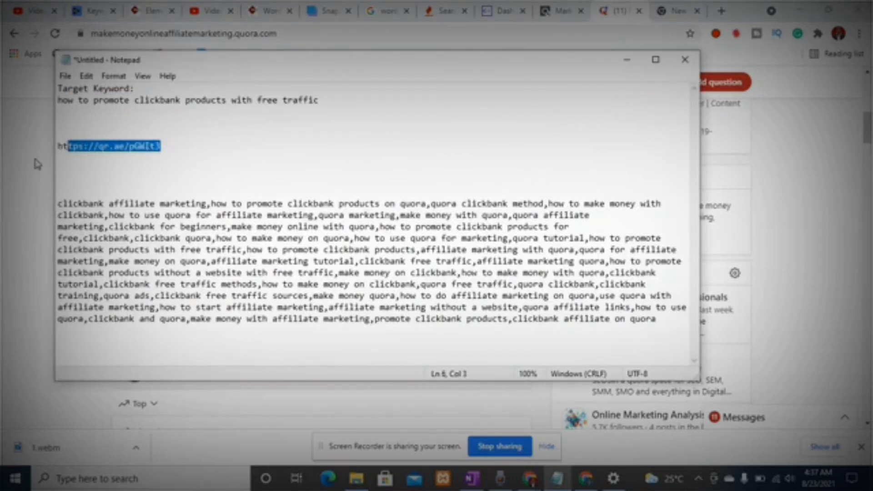
{"action": "left_click", "coordinate": [37, 165]}
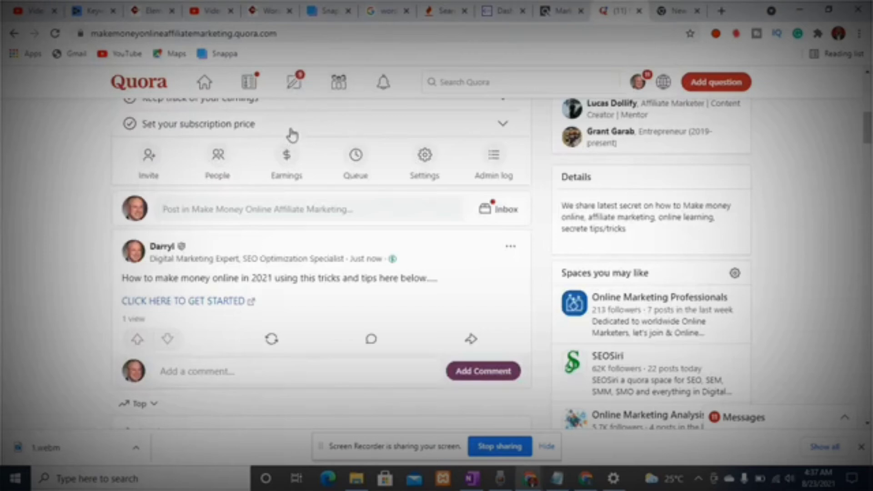
- Go to the Quora home feed and open the LongShot site in the empty browser tab
{"action": "left_click", "coordinate": [214, 86]}
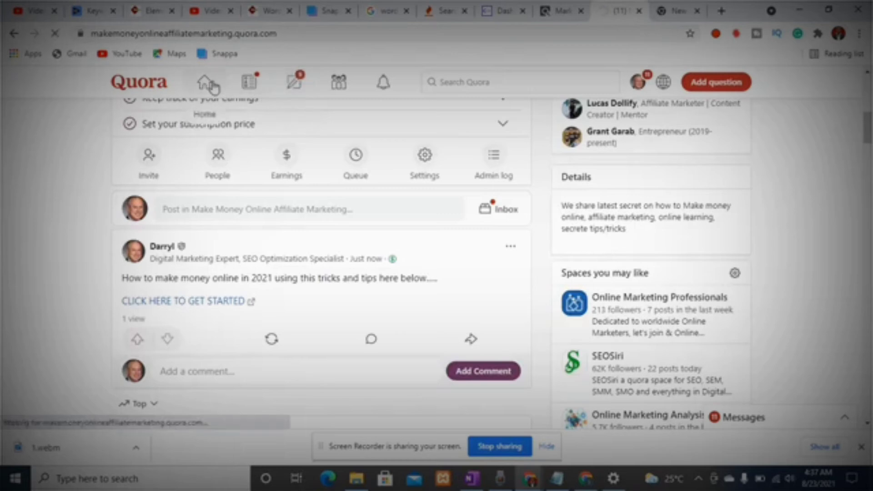
{"action": "left_click", "coordinate": [680, 17]}
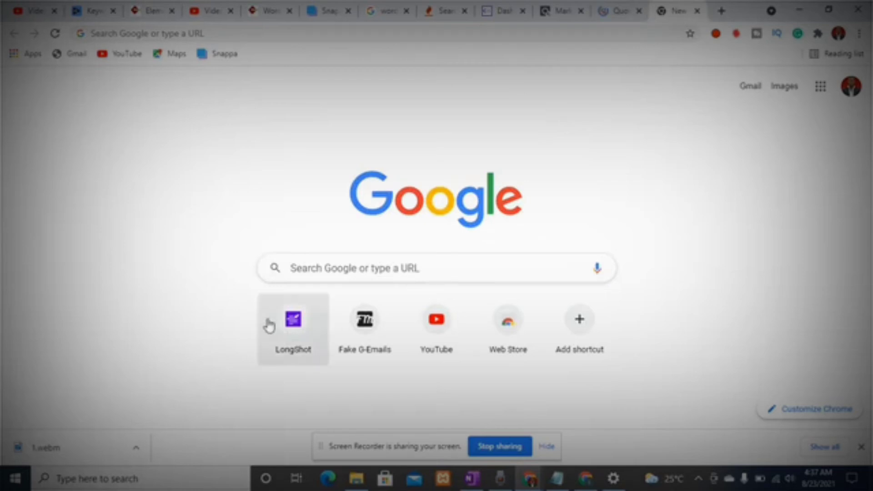
{"action": "left_click", "coordinate": [307, 333]}
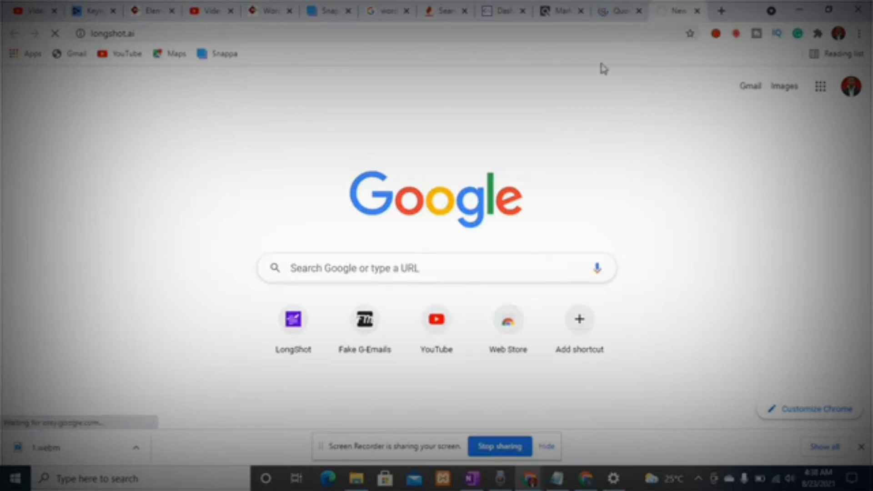
{"action": "left_click", "coordinate": [619, 14]}
{"action": "left_click", "coordinate": [674, 16]}
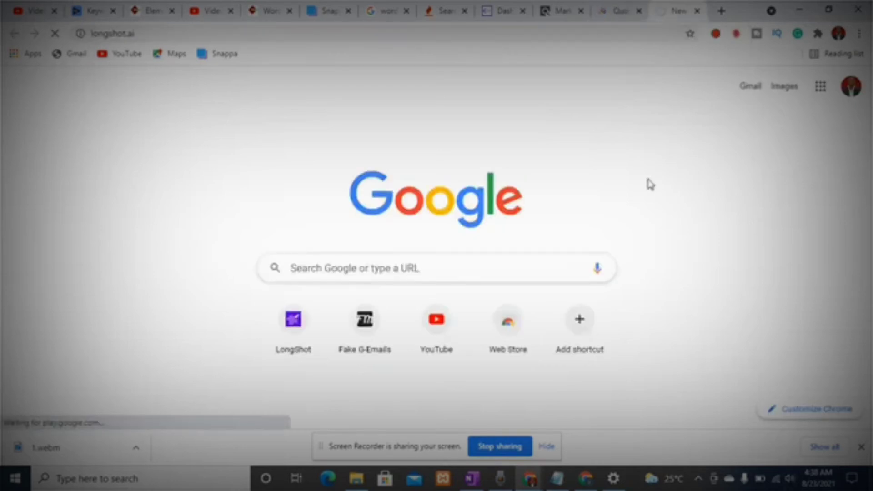
{"action": "left_click", "coordinate": [618, 14]}
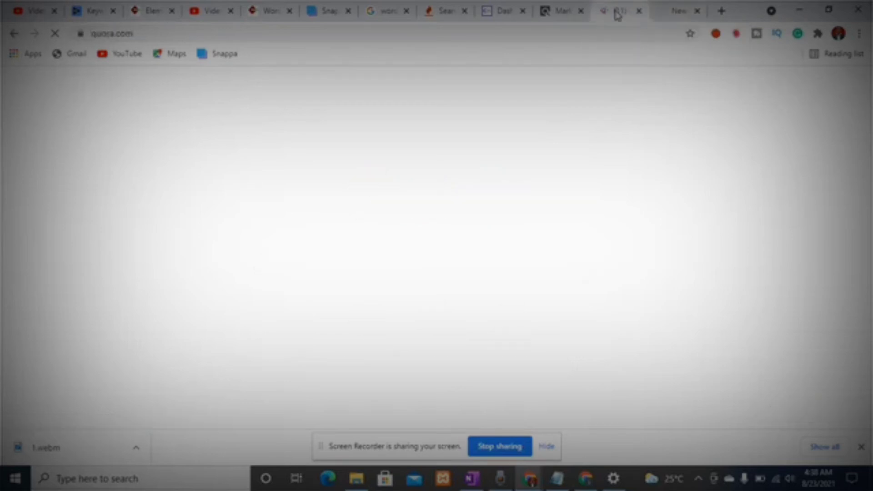
{"action": "key", "text": "ctrl+Tab"}
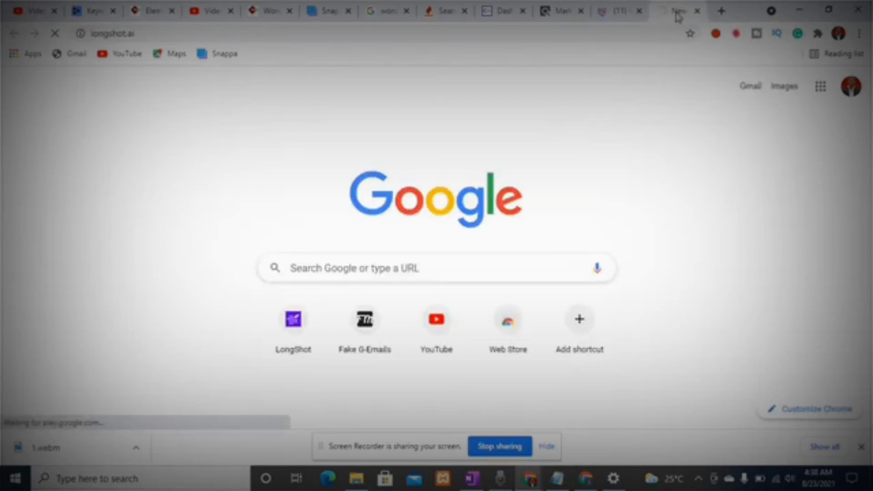
{"action": "left_click", "coordinate": [617, 17]}
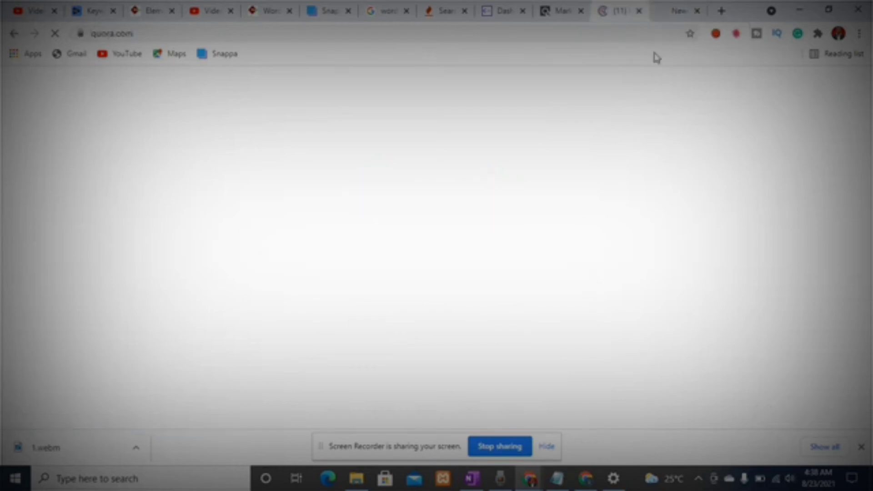
{"action": "left_click", "coordinate": [668, 17]}
{"action": "left_click", "coordinate": [604, 18]}
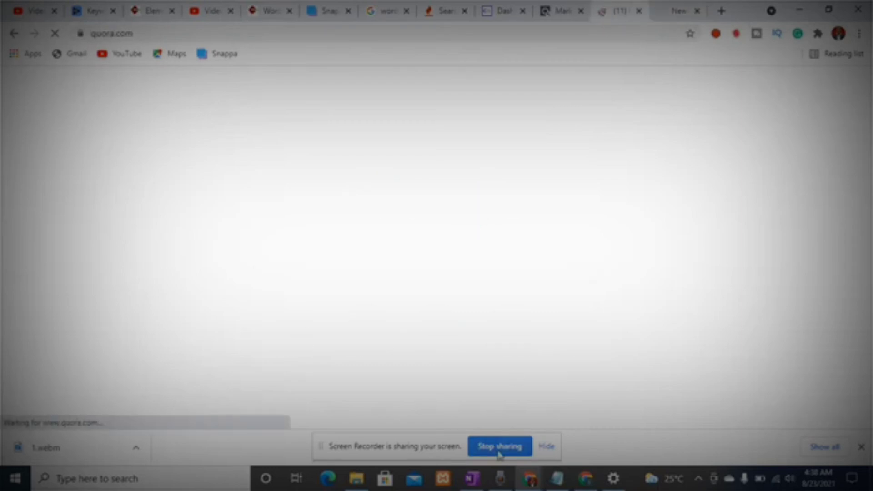
{"action": "left_click", "coordinate": [669, 12]}
{"action": "left_click", "coordinate": [609, 15]}
- Highlight the saved share link in the Notepad notes and return to the Quora home feed
{"action": "mouse_move", "coordinate": [560, 487]}
{"action": "left_click", "coordinate": [557, 437]}
{"action": "left_click_drag", "start_coordinate": [171, 146], "coordinate": [57, 146]}
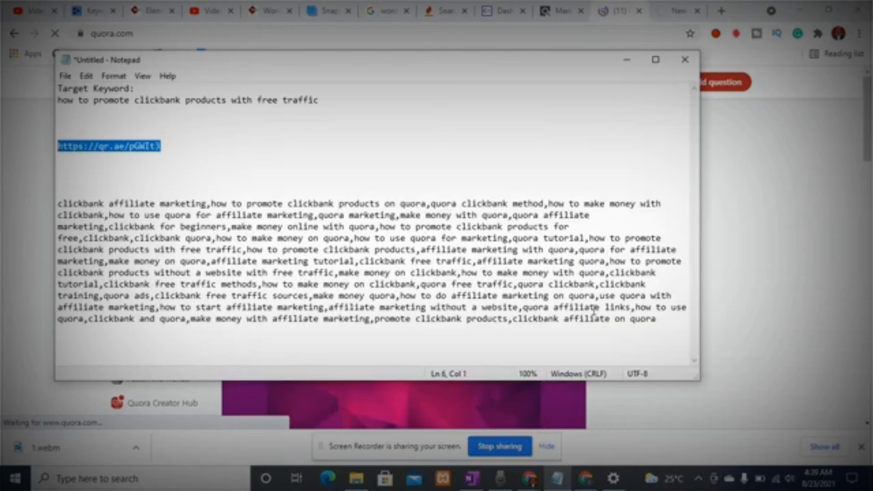
{"action": "left_click", "coordinate": [787, 273]}
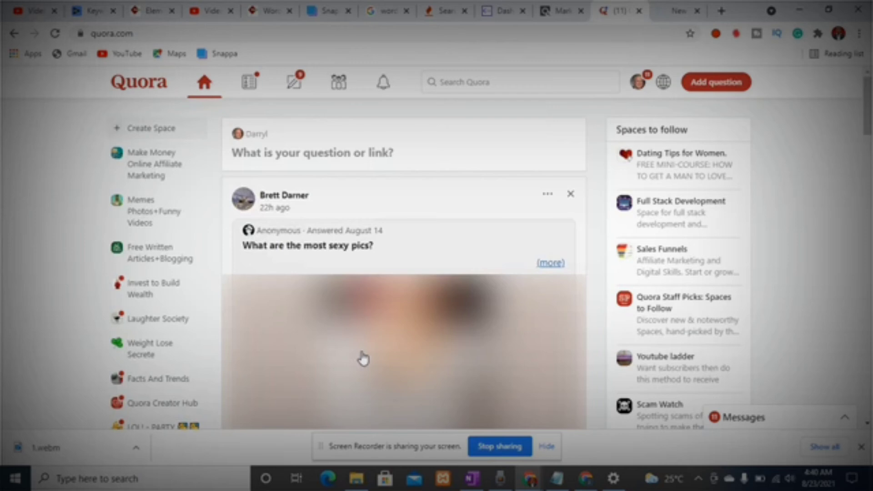
{"action": "scroll", "coordinate": [309, 261], "scroll_direction": "down", "scroll_amount": 2}
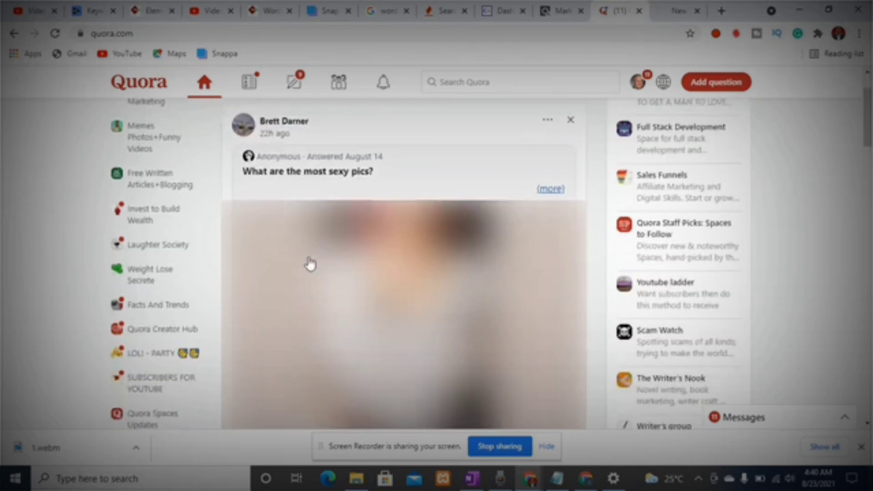
{"action": "scroll", "coordinate": [310, 264], "scroll_direction": "down", "scroll_amount": 15}
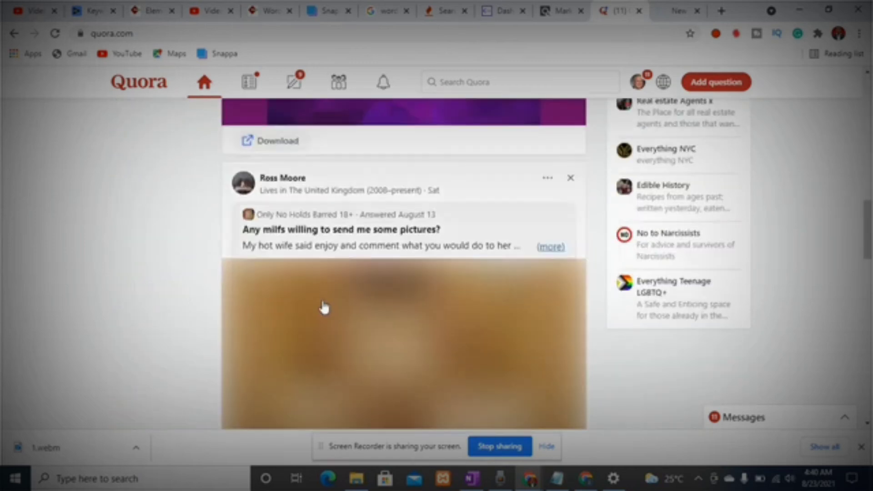
{"action": "scroll", "coordinate": [324, 308], "scroll_direction": "down", "scroll_amount": 15}
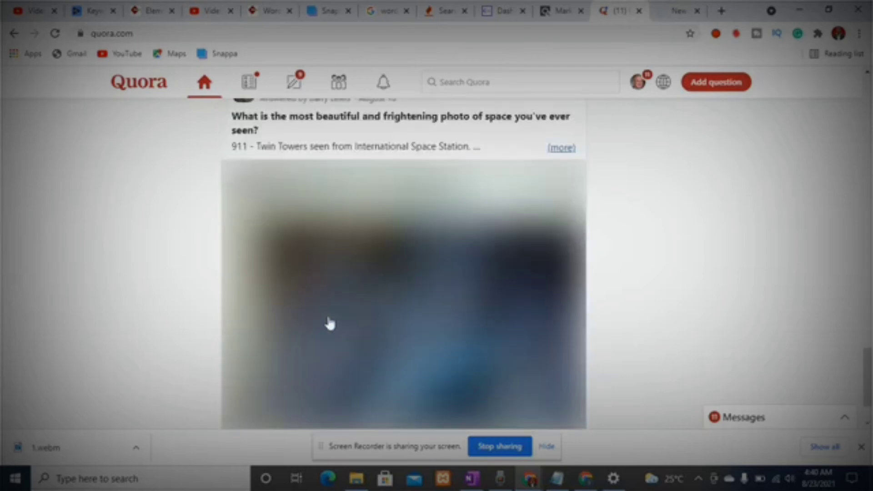
{"action": "scroll", "coordinate": [330, 324], "scroll_direction": "up", "scroll_amount": 18}
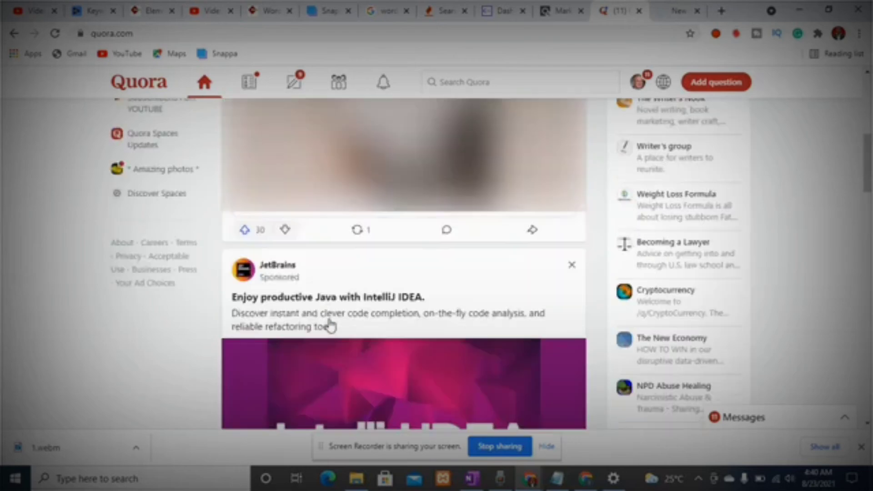
{"action": "scroll", "coordinate": [330, 326], "scroll_direction": "up", "scroll_amount": 8}
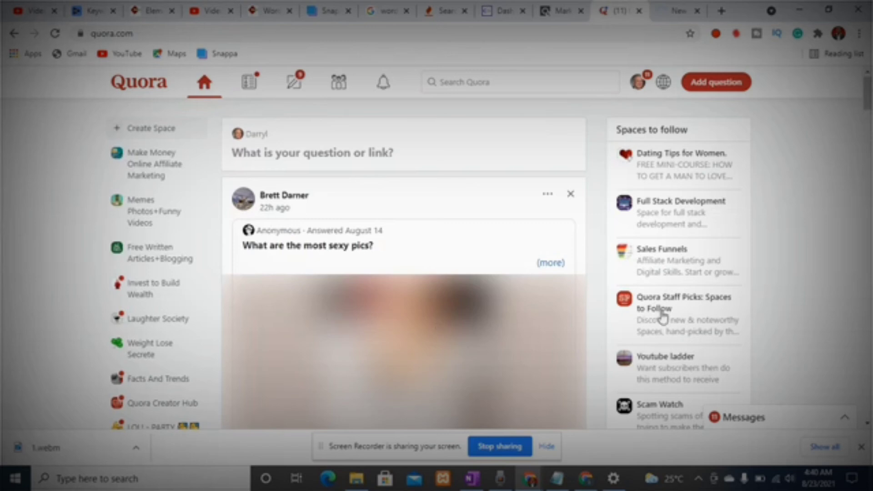
- Search Quora for "SPIRITUSLITY" and bring up the results page
{"action": "left_click", "coordinate": [541, 86]}
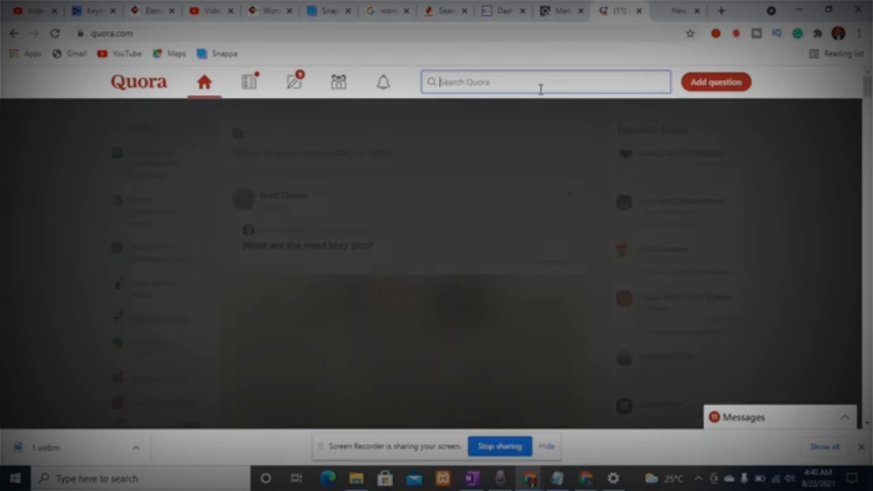
{"action": "type", "text": "spIRITUSLITY"}
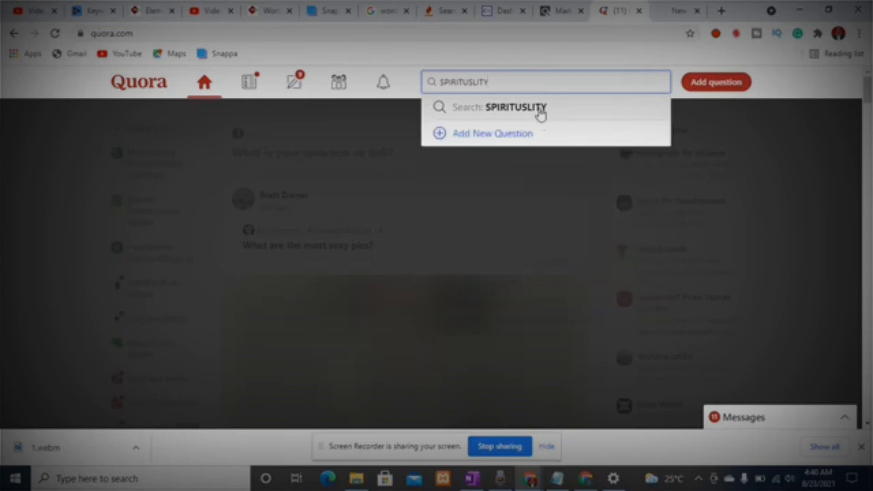
{"action": "left_click", "coordinate": [541, 108]}
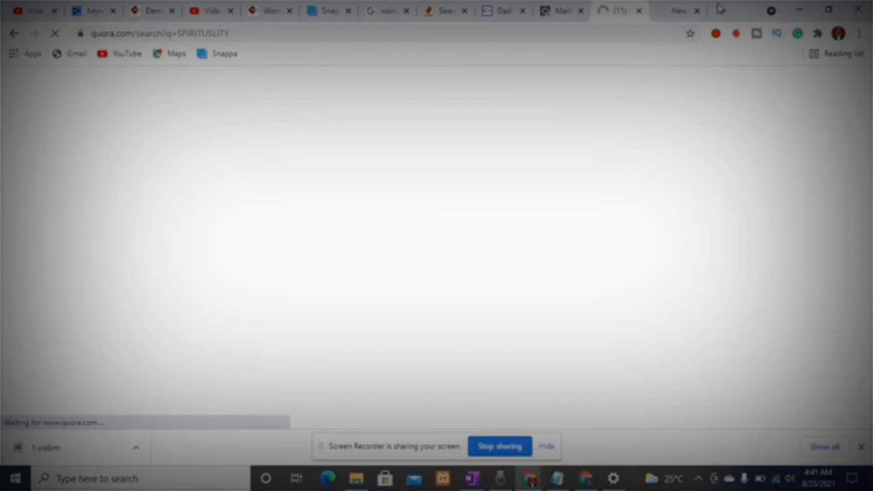
{"action": "left_click", "coordinate": [679, 11]}
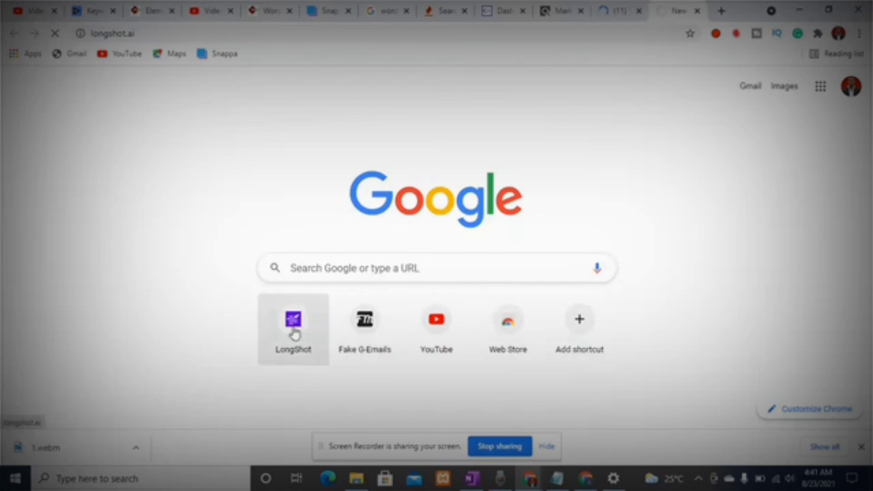
{"action": "left_click", "coordinate": [622, 17]}
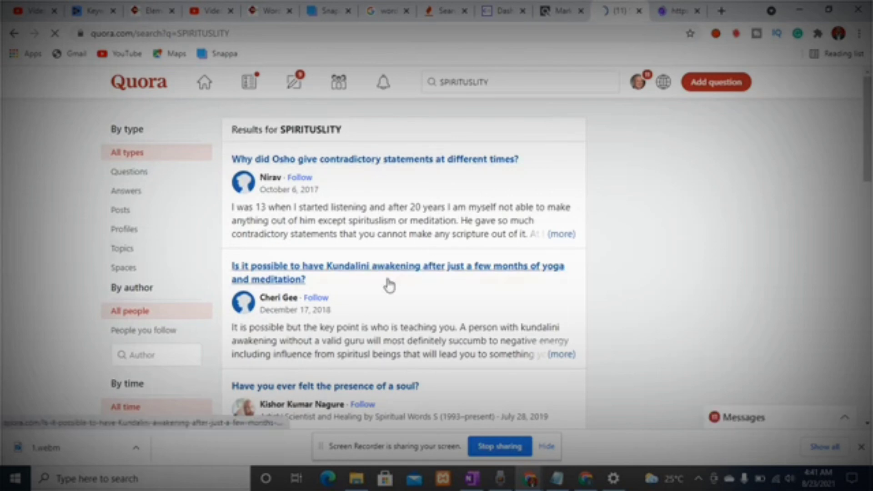
- Filter the Quora search results to questions from the past week
{"action": "scroll", "coordinate": [351, 320], "scroll_direction": "down", "scroll_amount": 3}
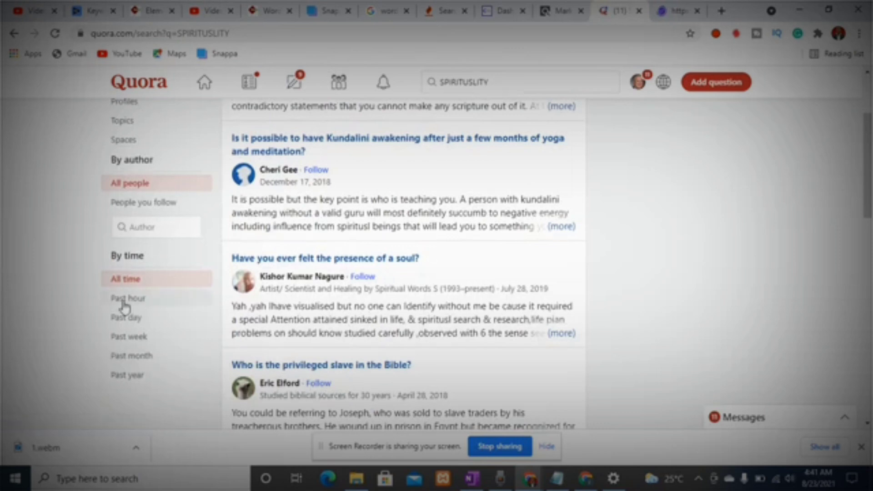
{"action": "left_click", "coordinate": [132, 338]}
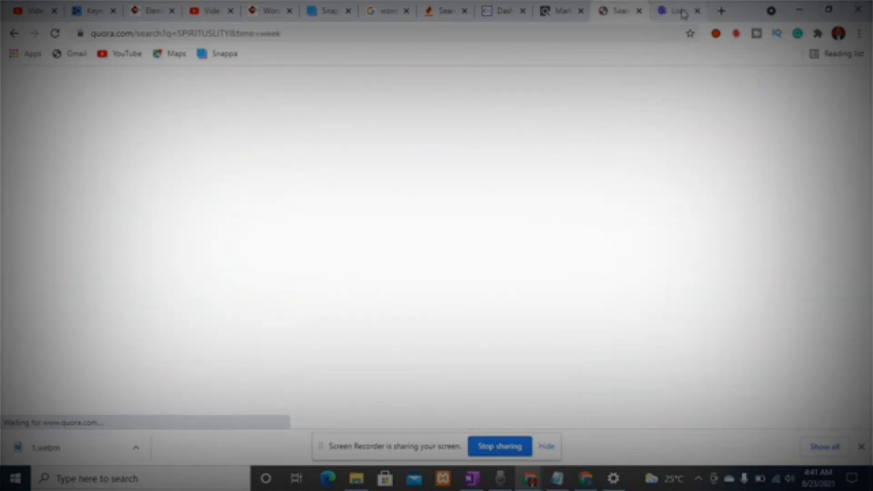
{"action": "left_click", "coordinate": [683, 14]}
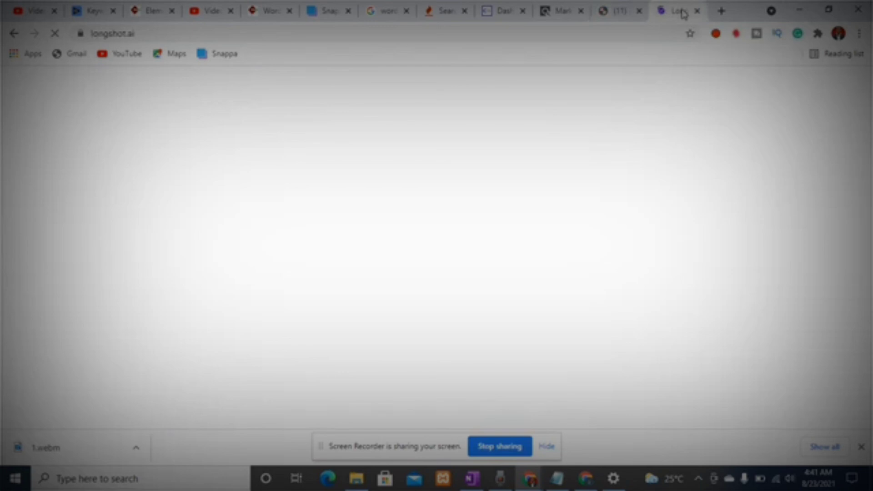
{"action": "left_click", "coordinate": [624, 14]}
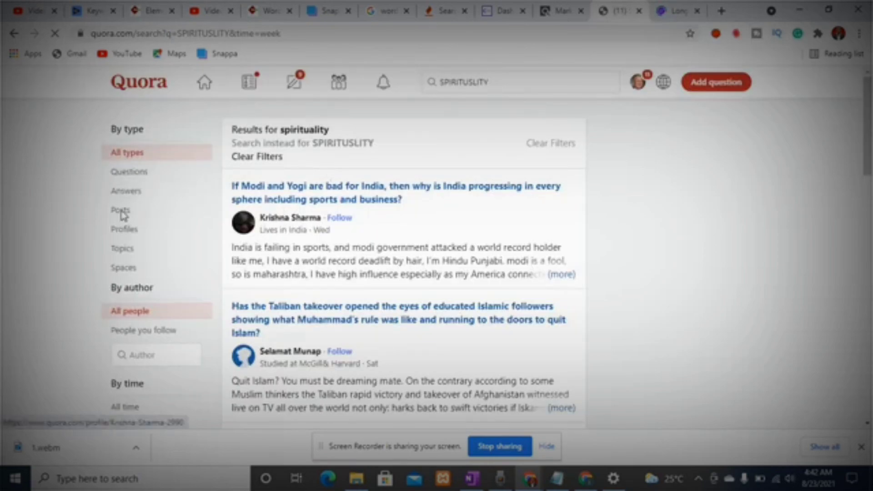
{"action": "left_click", "coordinate": [131, 175]}
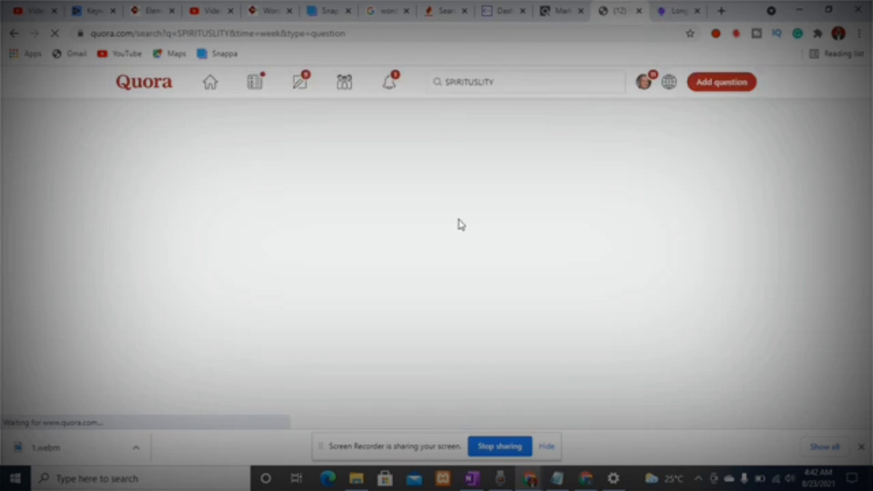
{"action": "left_click", "coordinate": [672, 13]}
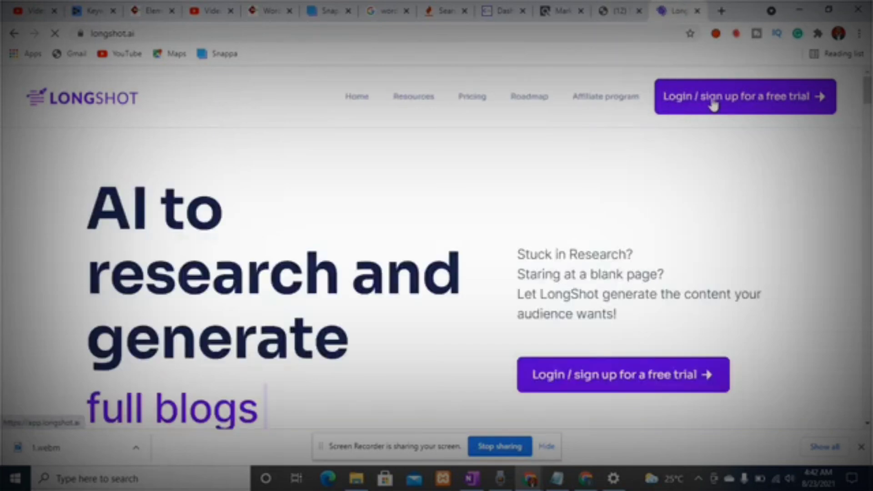
{"action": "left_click", "coordinate": [619, 12]}
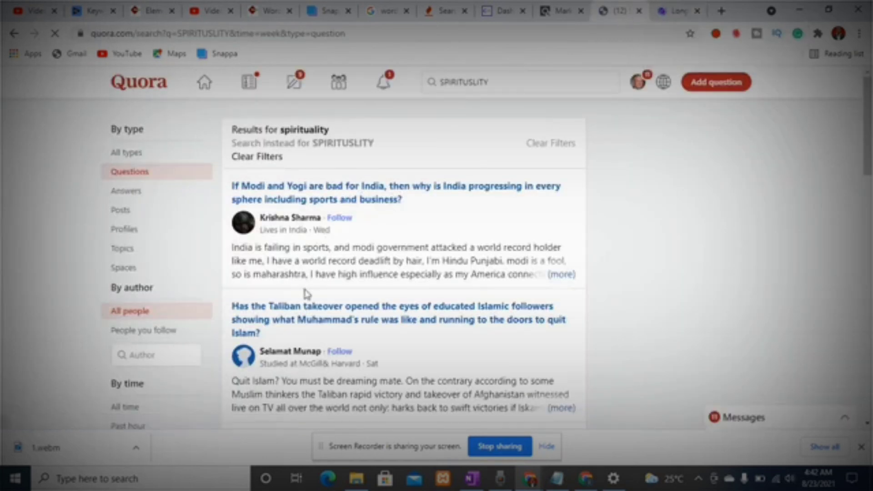
- Open the questions "Are there any good spiritual advisors on here?" and "Can a spiritual man live without food?" from the results in separate tabs
{"action": "scroll", "coordinate": [305, 293], "scroll_direction": "down", "scroll_amount": 3}
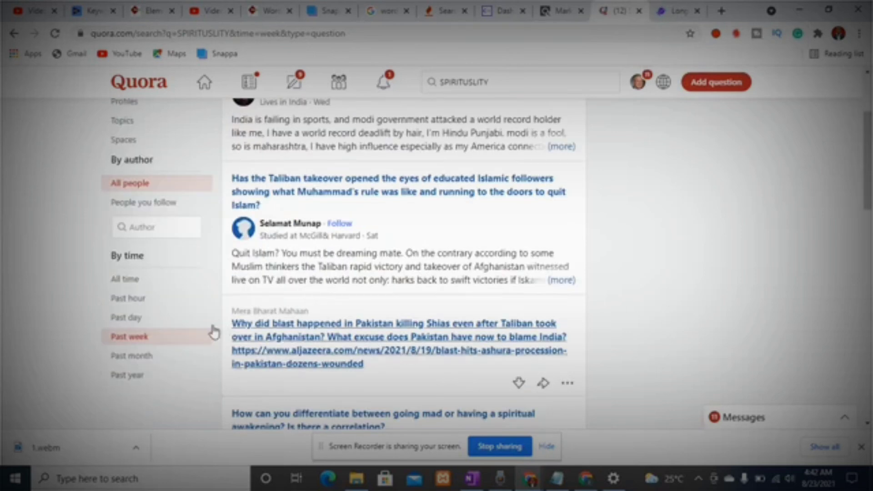
{"action": "scroll", "coordinate": [322, 350], "scroll_direction": "up", "scroll_amount": 3}
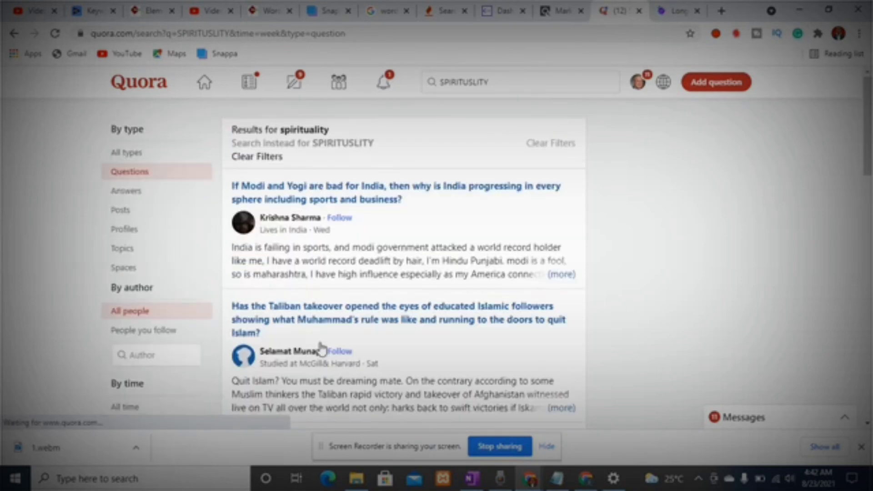
{"action": "scroll", "coordinate": [321, 351], "scroll_direction": "down", "scroll_amount": 7}
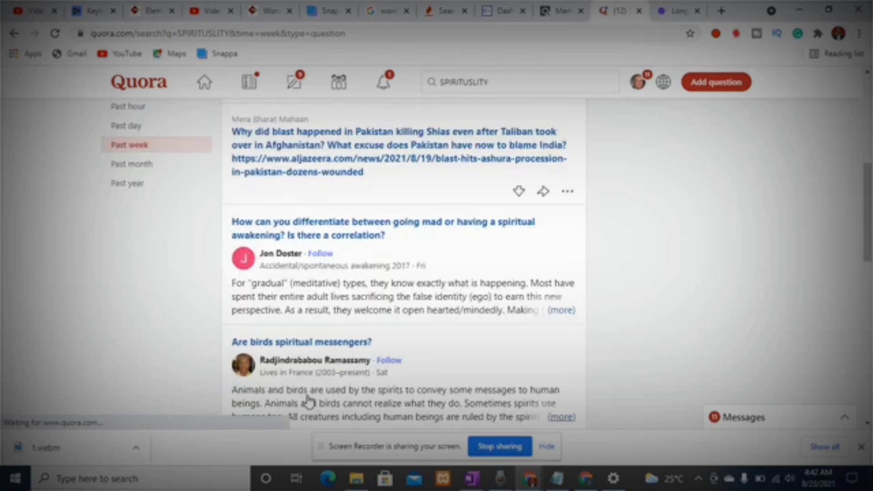
{"action": "scroll", "coordinate": [302, 395], "scroll_direction": "down", "scroll_amount": 1}
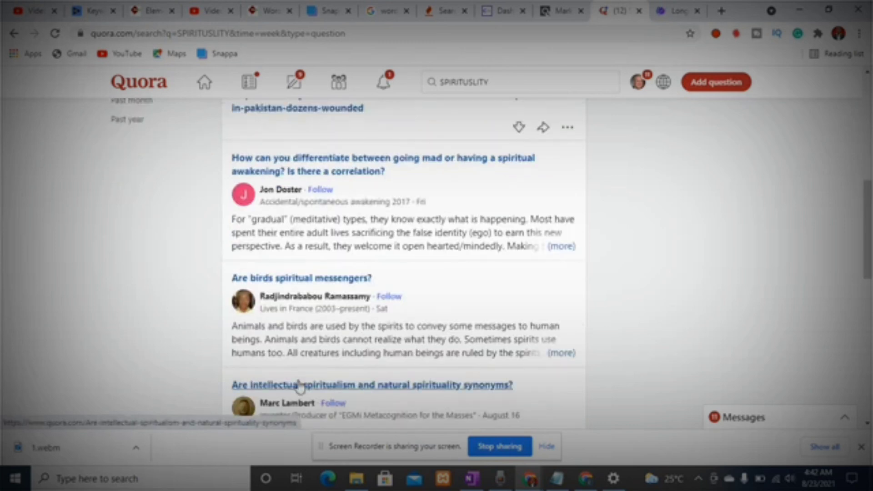
{"action": "scroll", "coordinate": [299, 387], "scroll_direction": "down", "scroll_amount": 3}
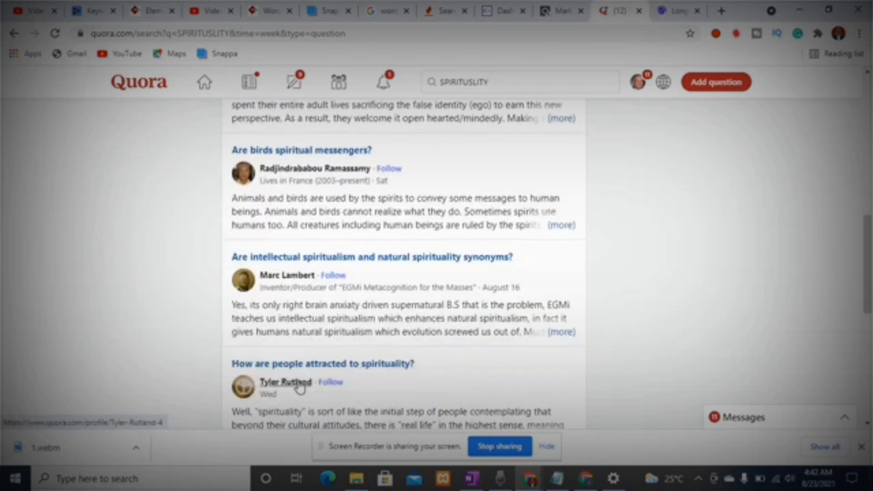
{"action": "scroll", "coordinate": [300, 386], "scroll_direction": "down", "scroll_amount": 1}
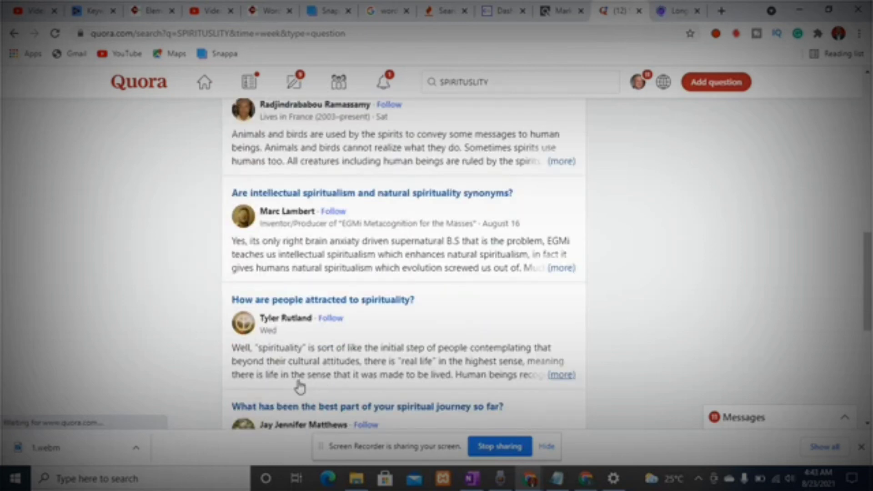
{"action": "scroll", "coordinate": [299, 386], "scroll_direction": "down", "scroll_amount": 3}
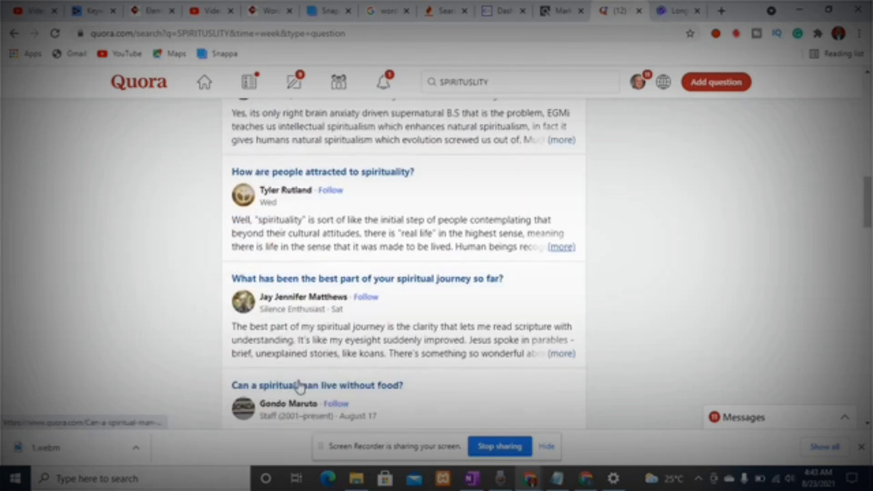
{"action": "scroll", "coordinate": [299, 386], "scroll_direction": "down", "scroll_amount": 4}
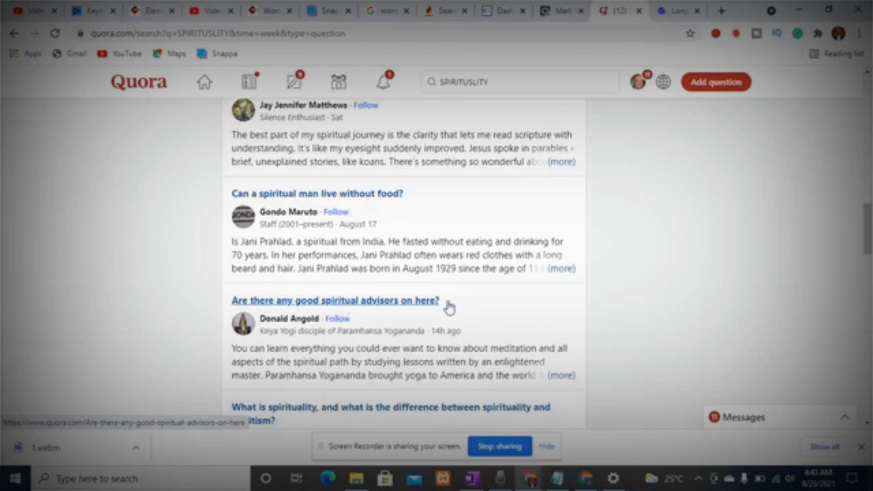
{"action": "left_click", "coordinate": [352, 302]}
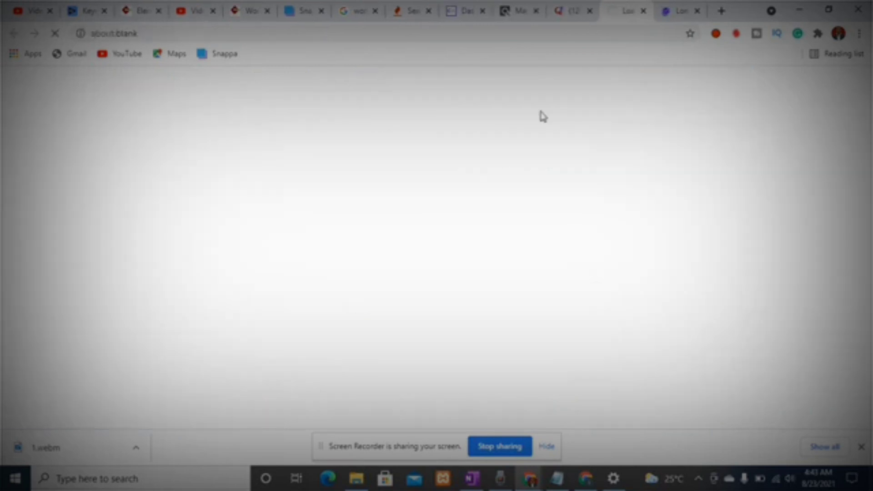
{"action": "left_click", "coordinate": [672, 12]}
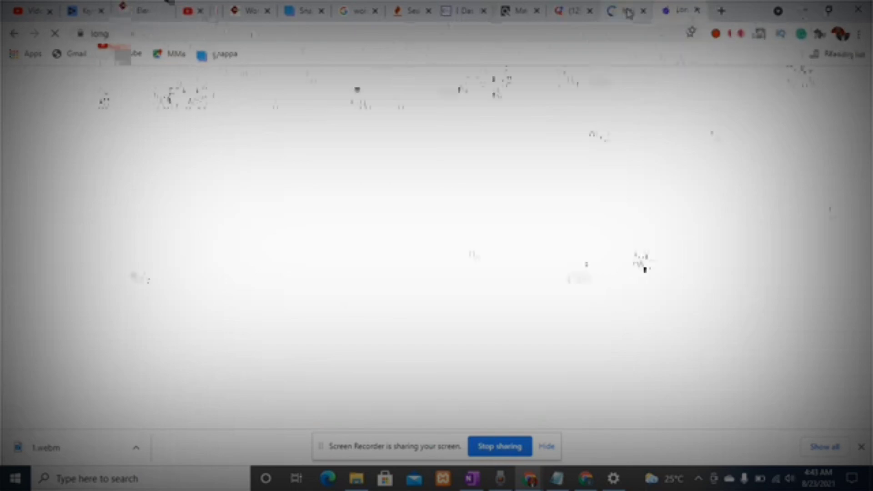
{"action": "left_click", "coordinate": [572, 11]}
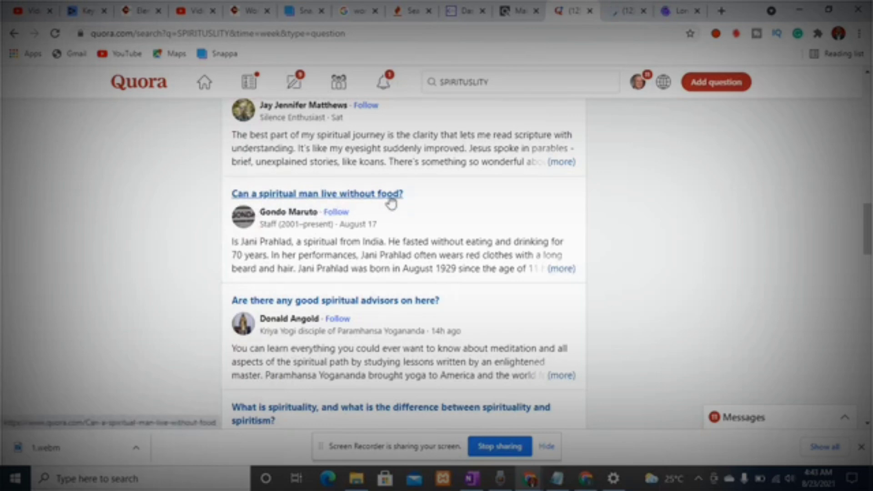
{"action": "left_click", "coordinate": [374, 195]}
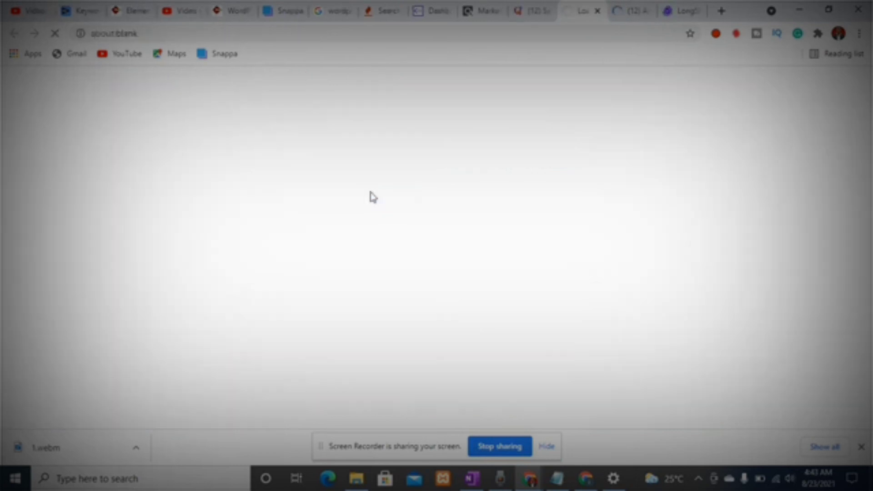
{"action": "left_click", "coordinate": [682, 11]}
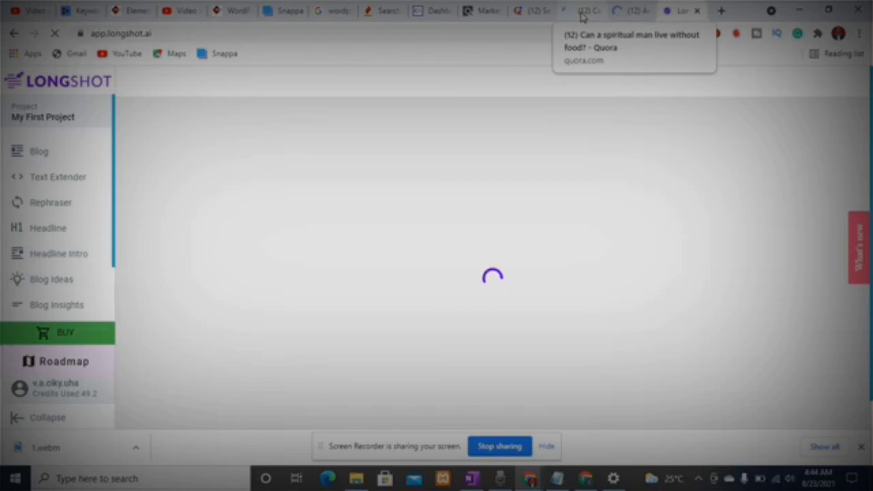
{"action": "left_click", "coordinate": [584, 13]}
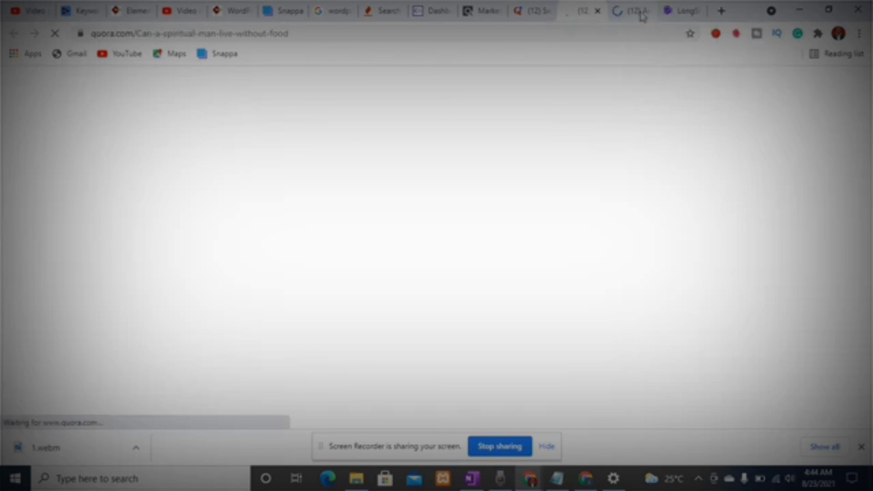
{"action": "left_click", "coordinate": [688, 12]}
{"action": "left_click", "coordinate": [581, 13]}
{"action": "left_click", "coordinate": [682, 13]}
{"action": "left_click", "coordinate": [585, 17]}
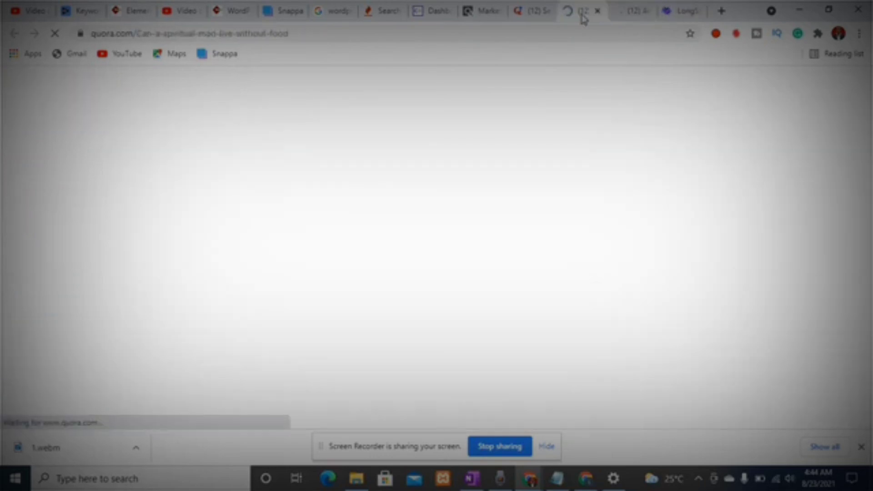